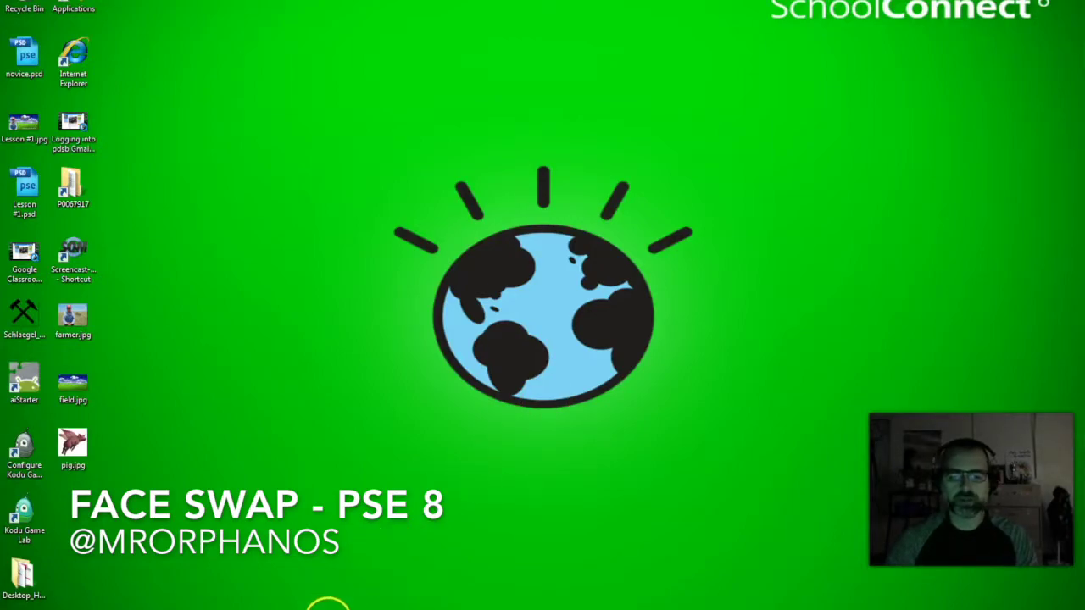
left_click(328, 609)
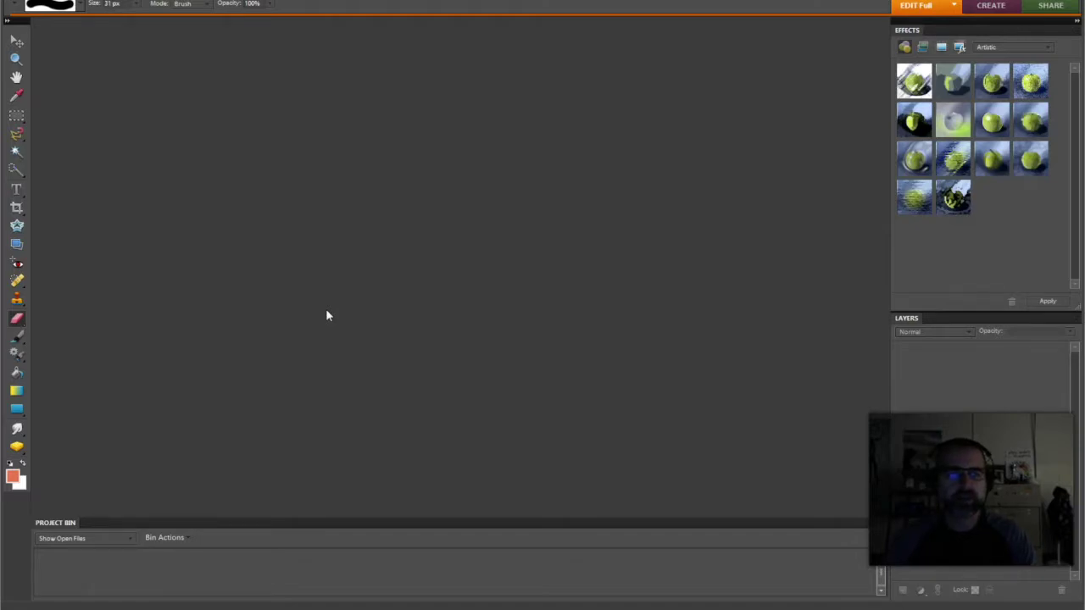
left_click(41, 3)
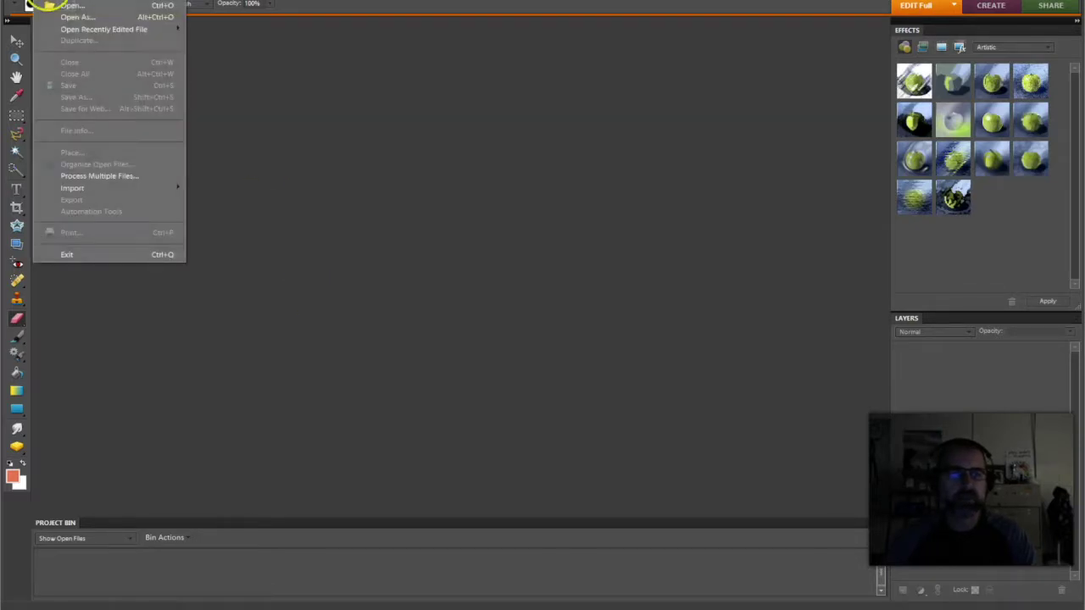
mouse_move(102, 2)
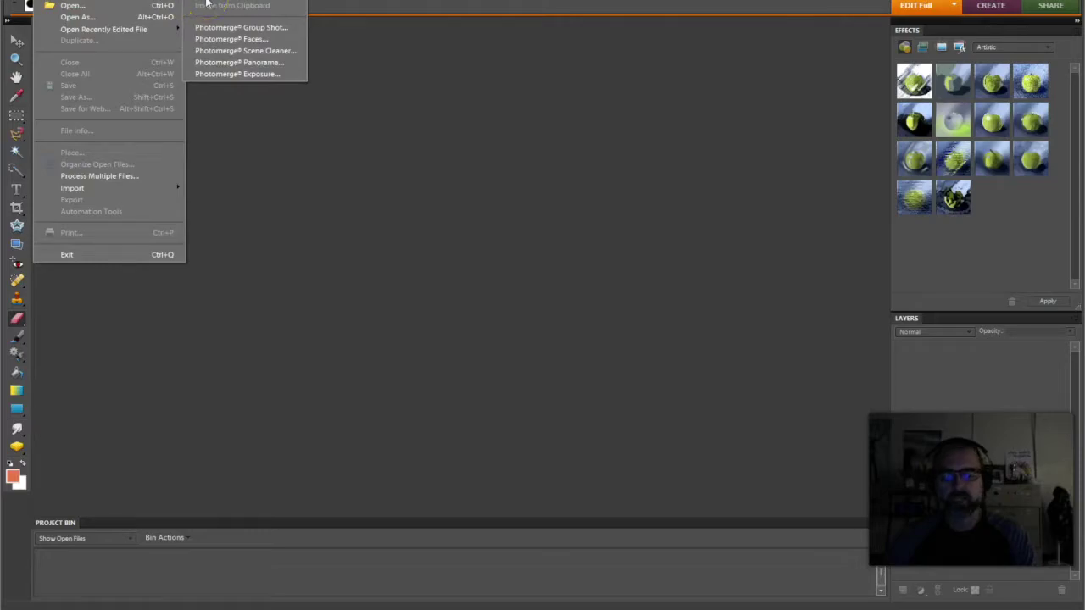
left_click(357, 285)
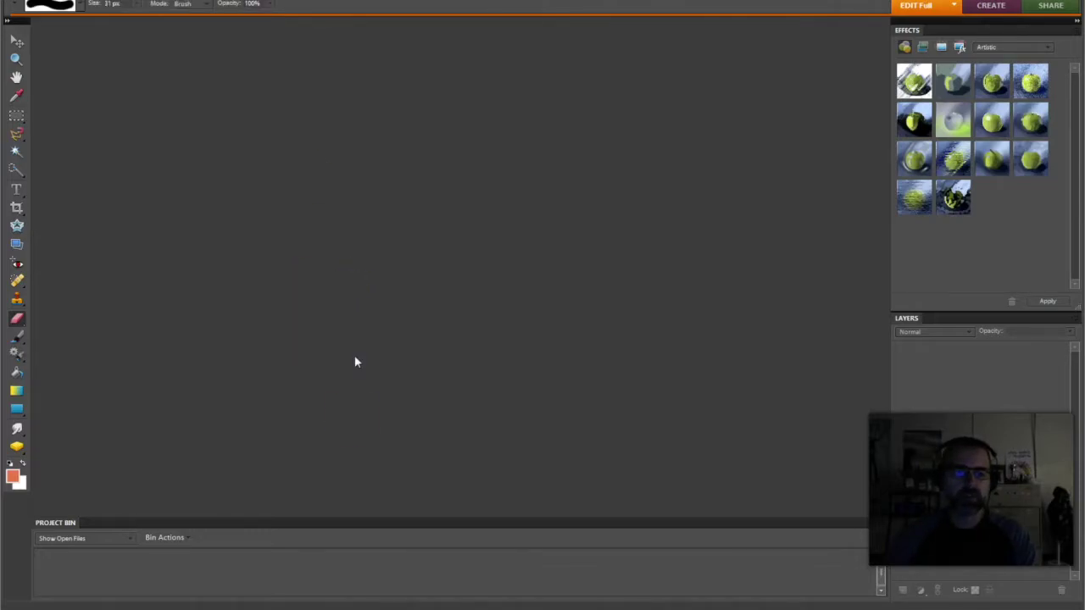
Copy the handshake debate photo from the browser's image results and create a new image from the clipboard in Photoshop Elements.
left_click(240, 608)
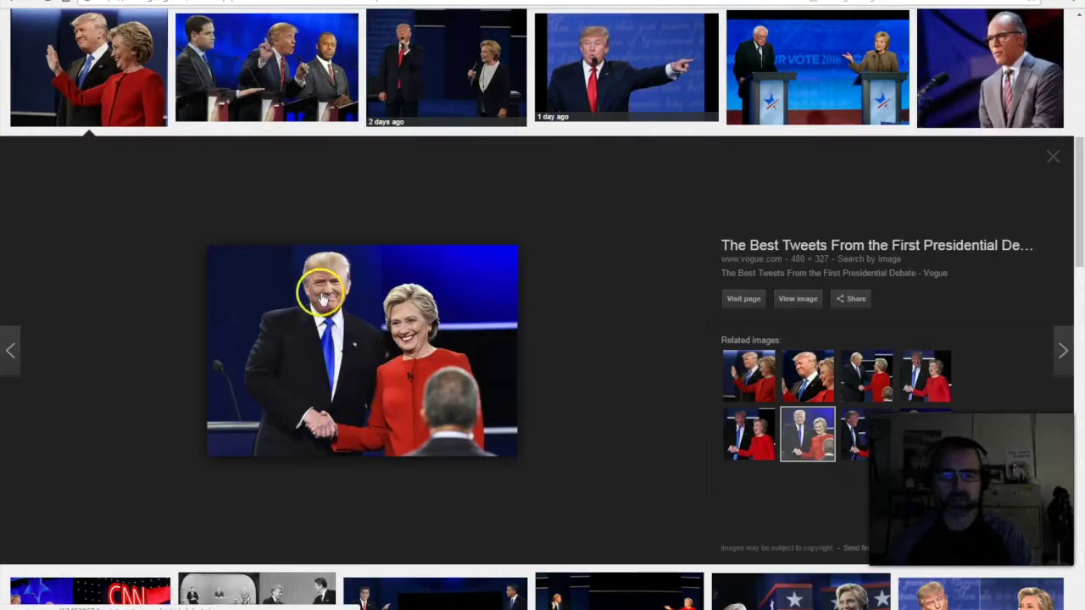
right_click(396, 347)
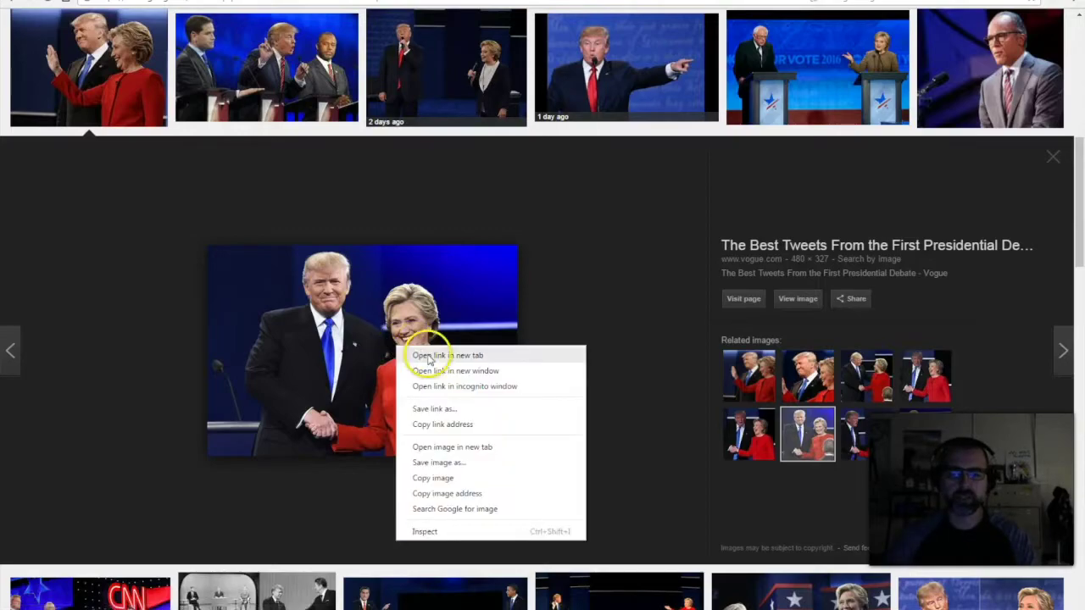
left_click(428, 478)
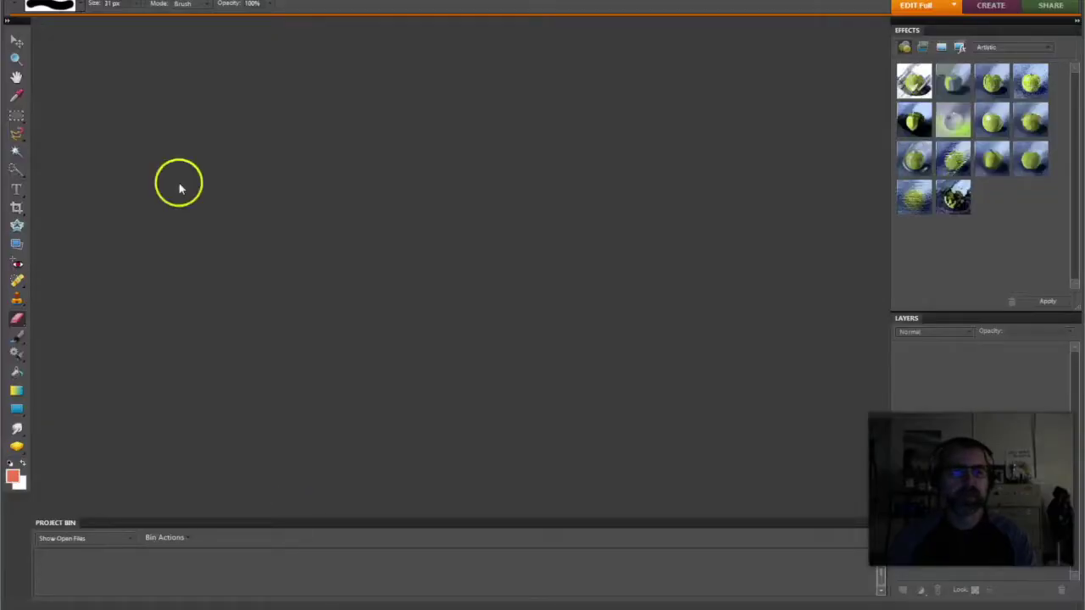
left_click(38, 3)
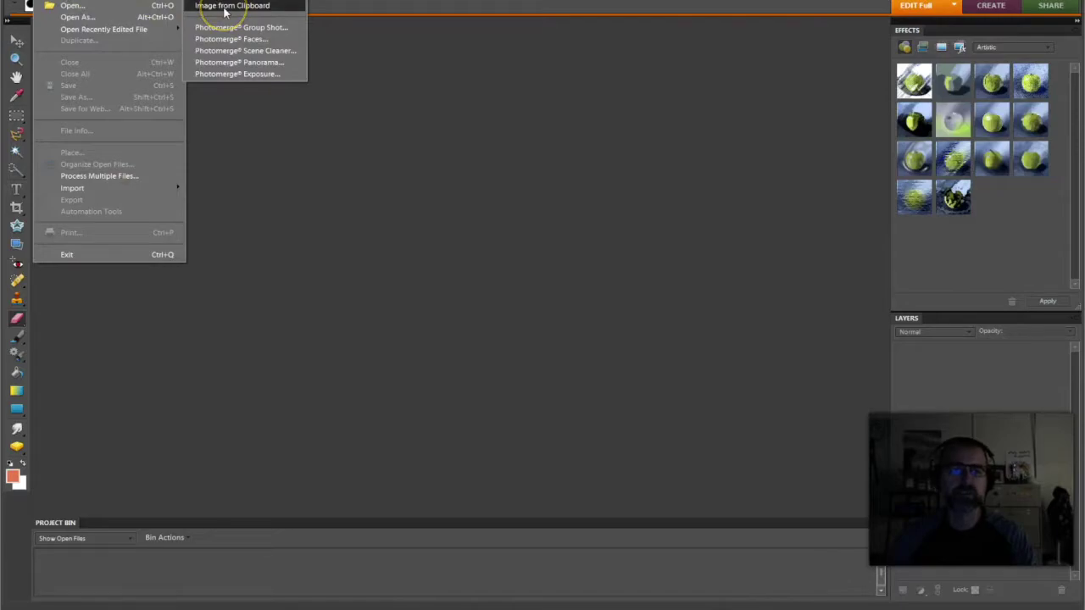
left_click(225, 7)
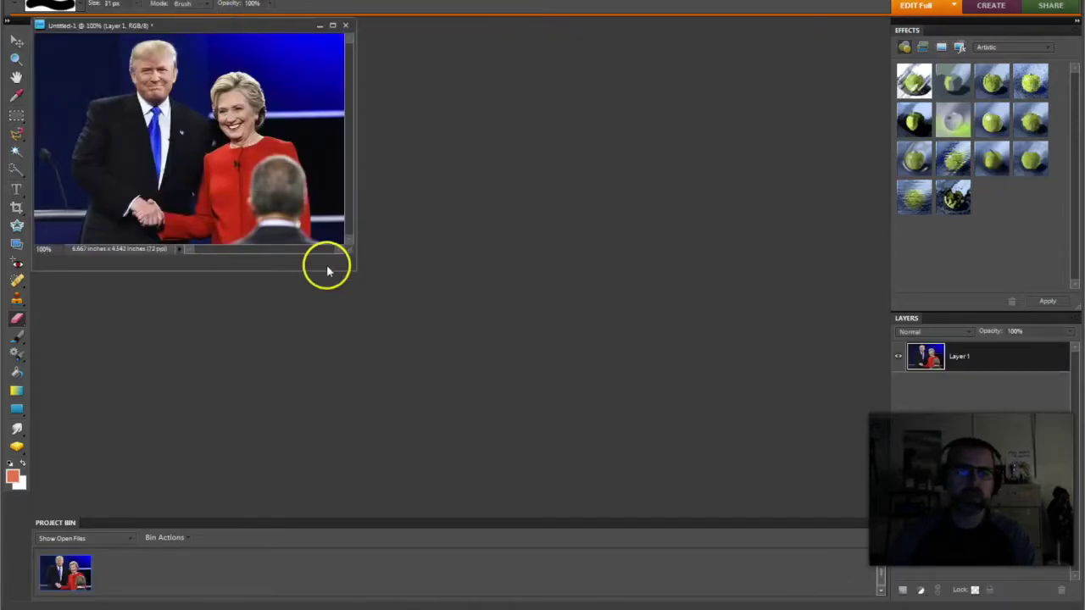
Enlarge the image window and convert the photo's layer into a locked Background layer.
left_click_drag(349, 252, 708, 447)
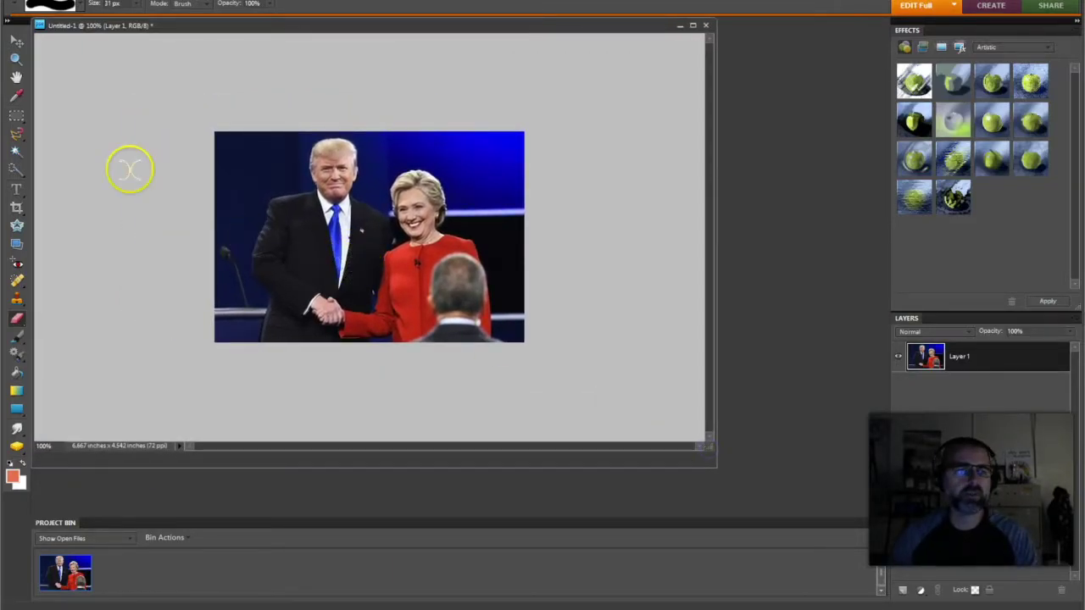
left_click(16, 60)
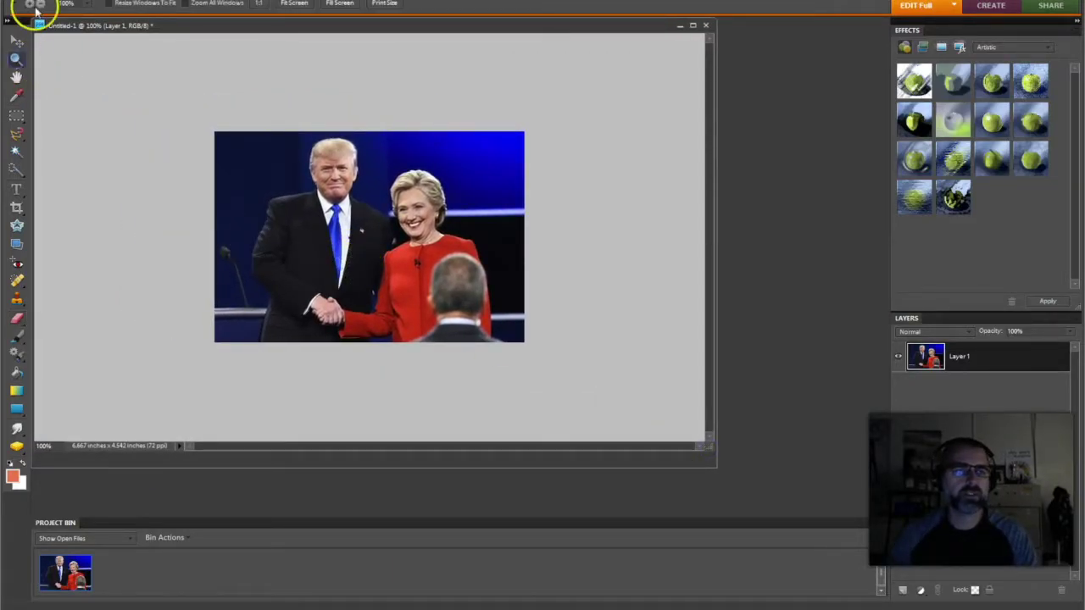
left_click(412, 230)
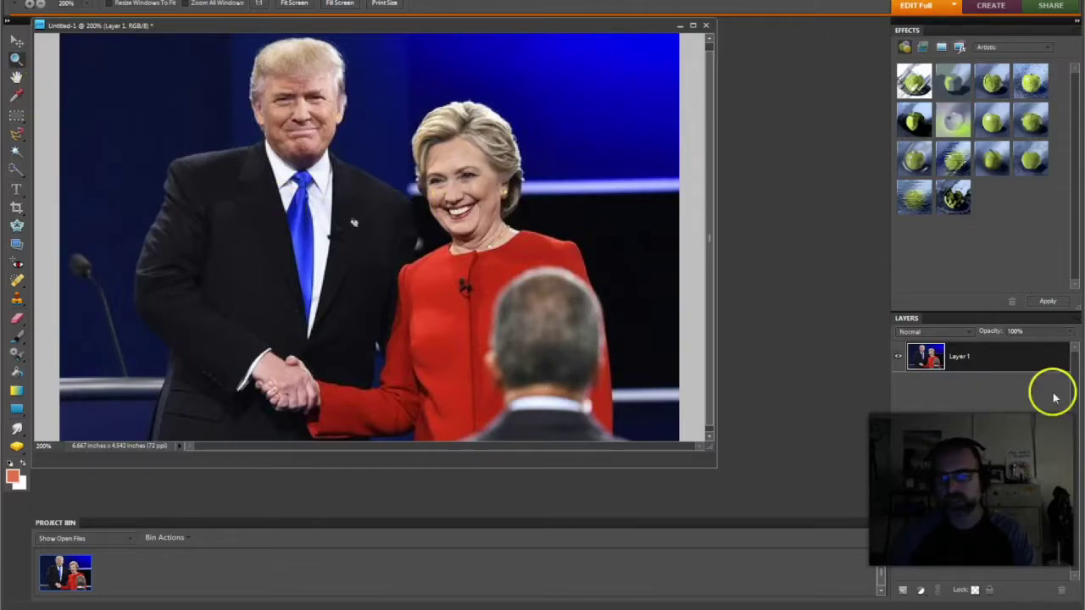
double_click(971, 359)
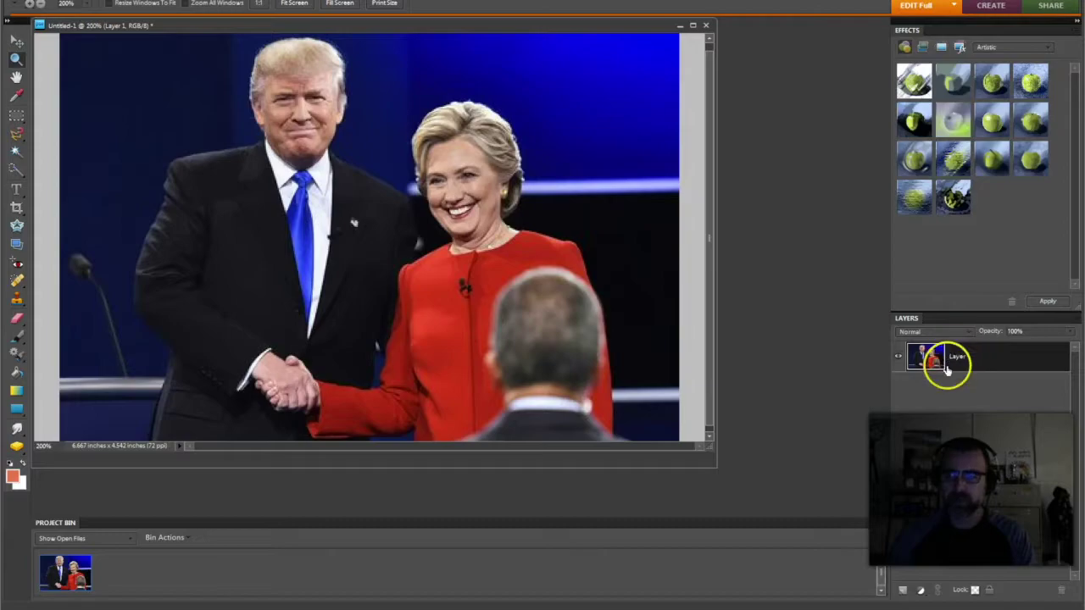
left_click(932, 359)
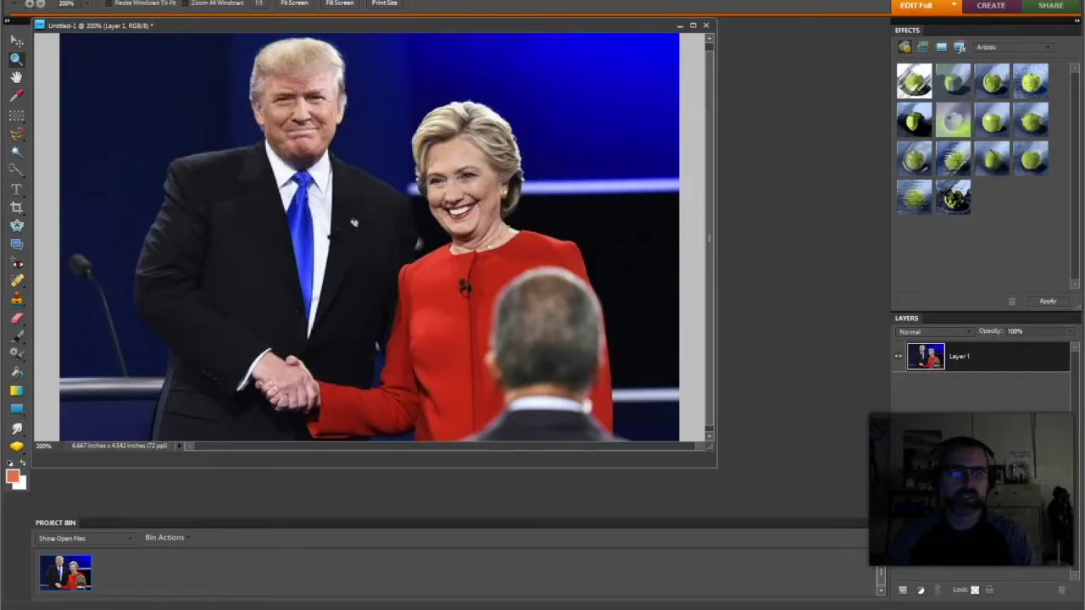
left_click(161, 0)
left_click(212, 229)
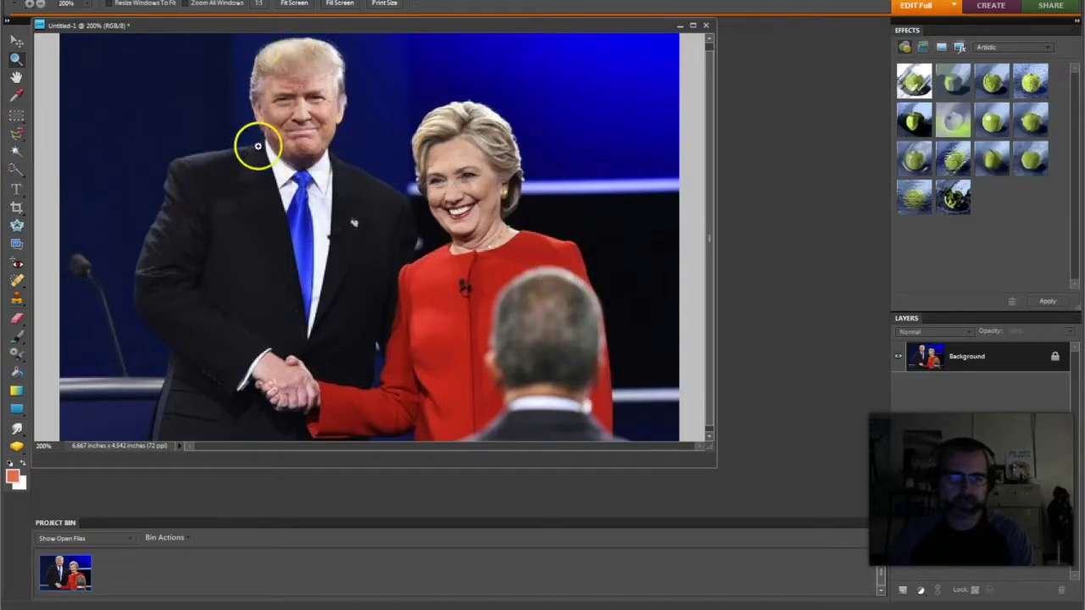
Start a Magnetic Lasso outline at the suited man's ear and trace up over the top of his hair.
left_click(15, 141)
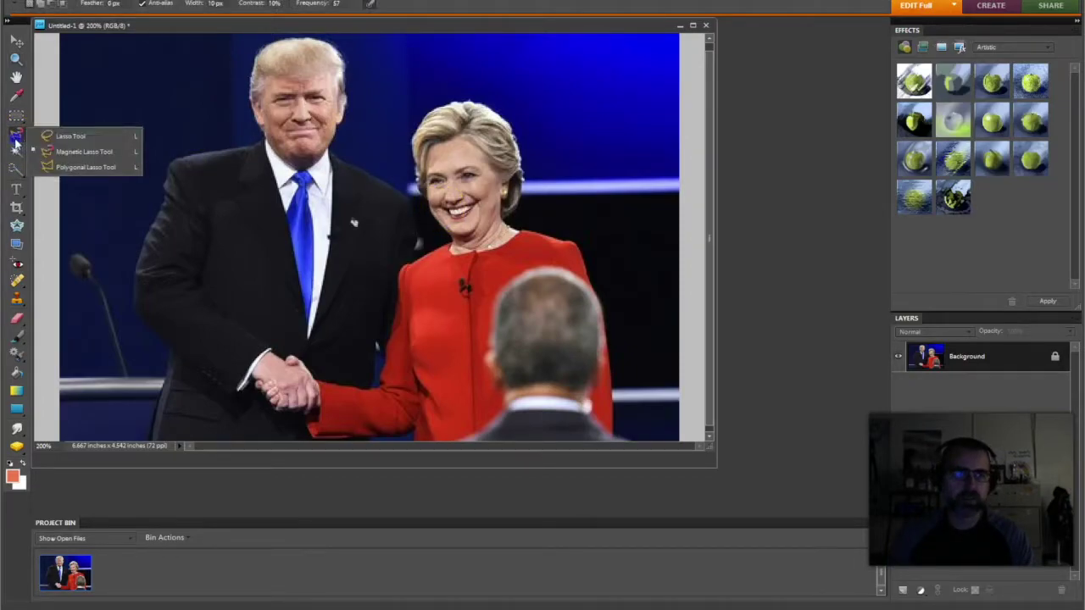
left_click(77, 166)
left_click(18, 136)
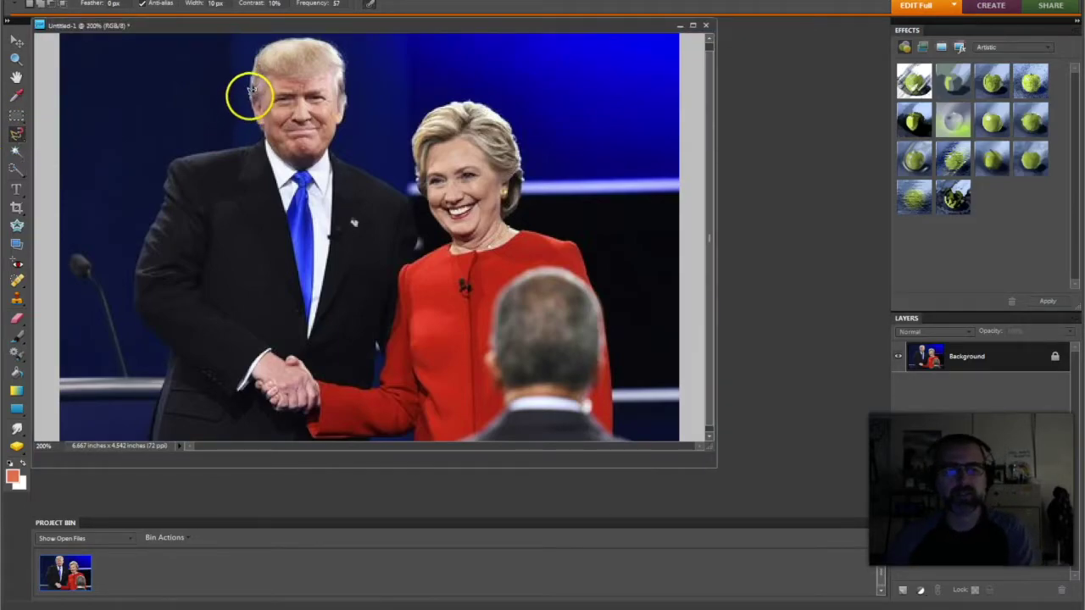
left_click(252, 85)
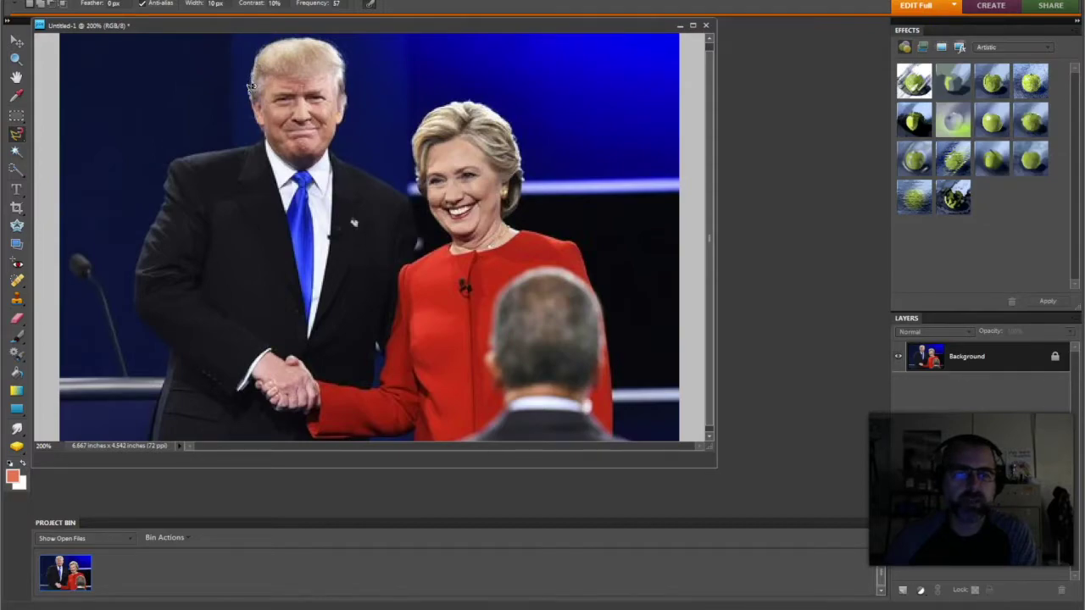
left_click(256, 52)
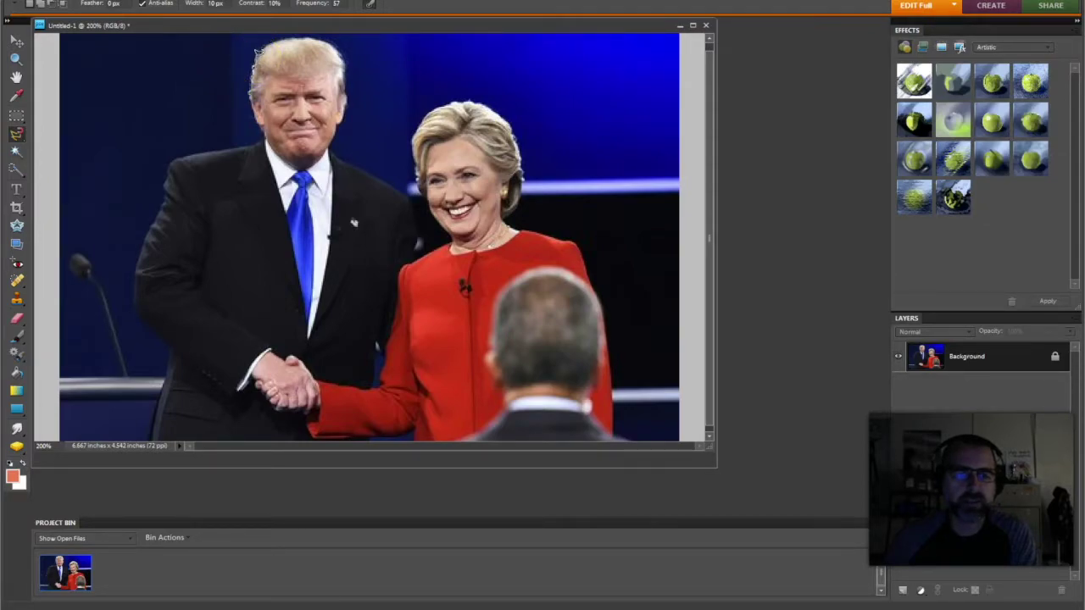
left_click(278, 40)
left_click(330, 39)
left_click(368, 60)
left_click(459, 54)
left_click(456, 58)
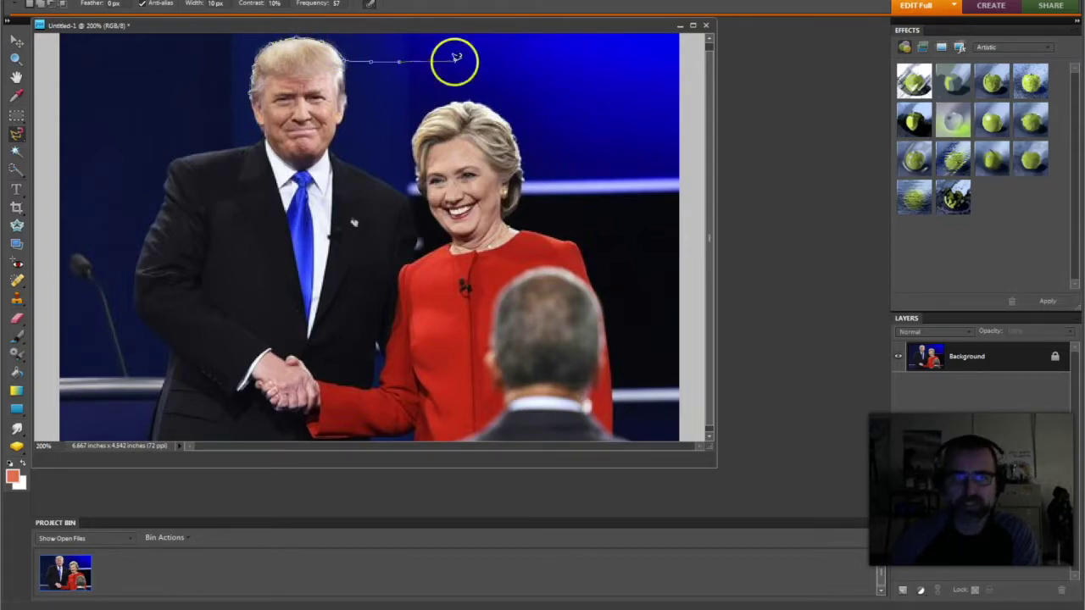
left_click(416, 73)
left_click(377, 75)
key("BackSpace")
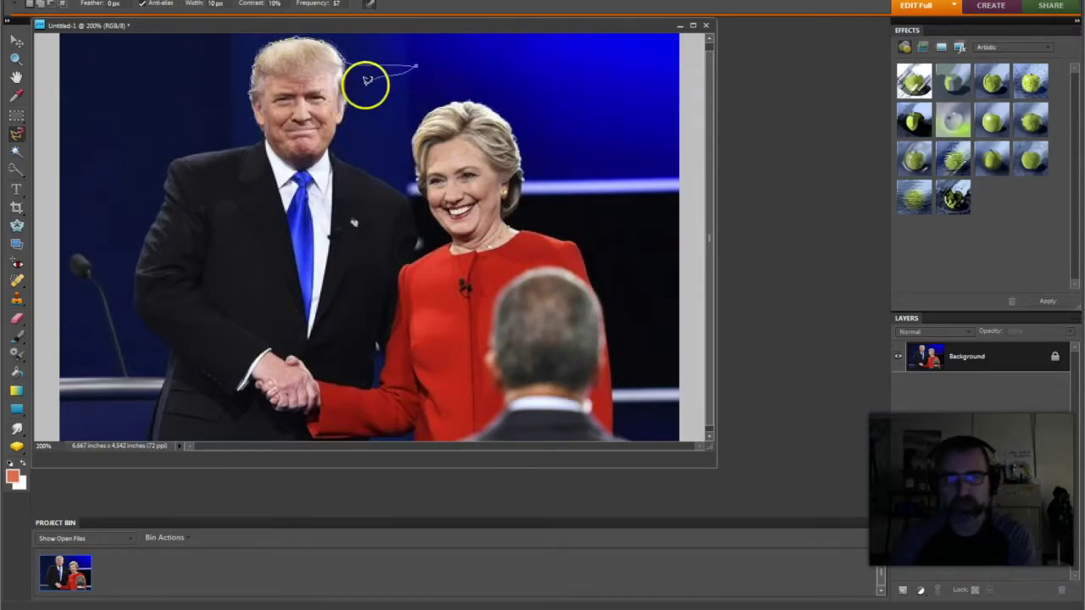
key("BackSpace")
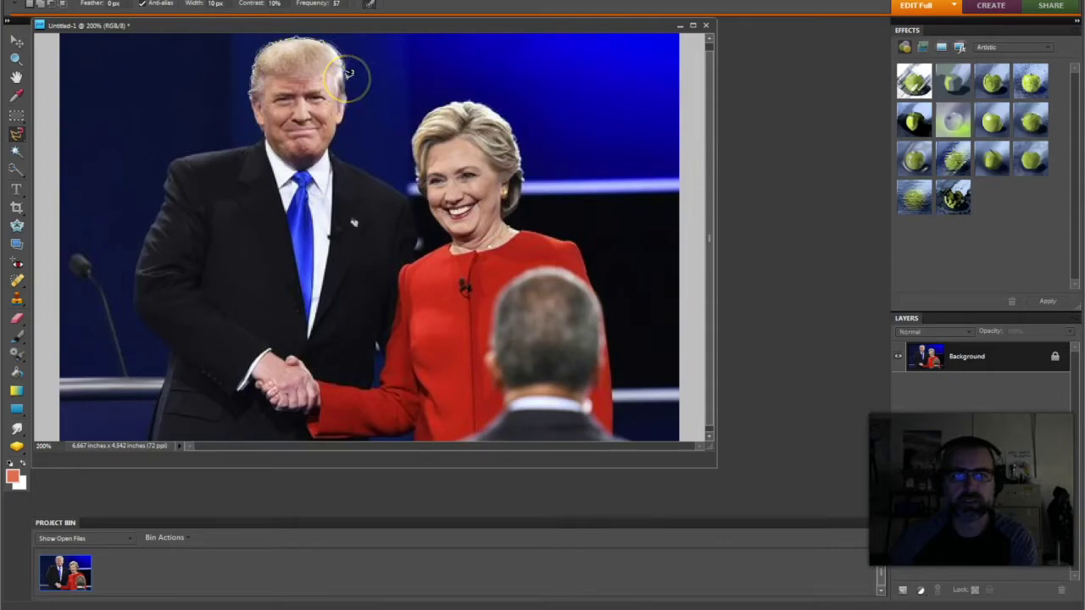
Continue the lasso outline down the other side of the man's face, around the chin, and close the selection at the starting point.
left_click(350, 85)
left_click(346, 114)
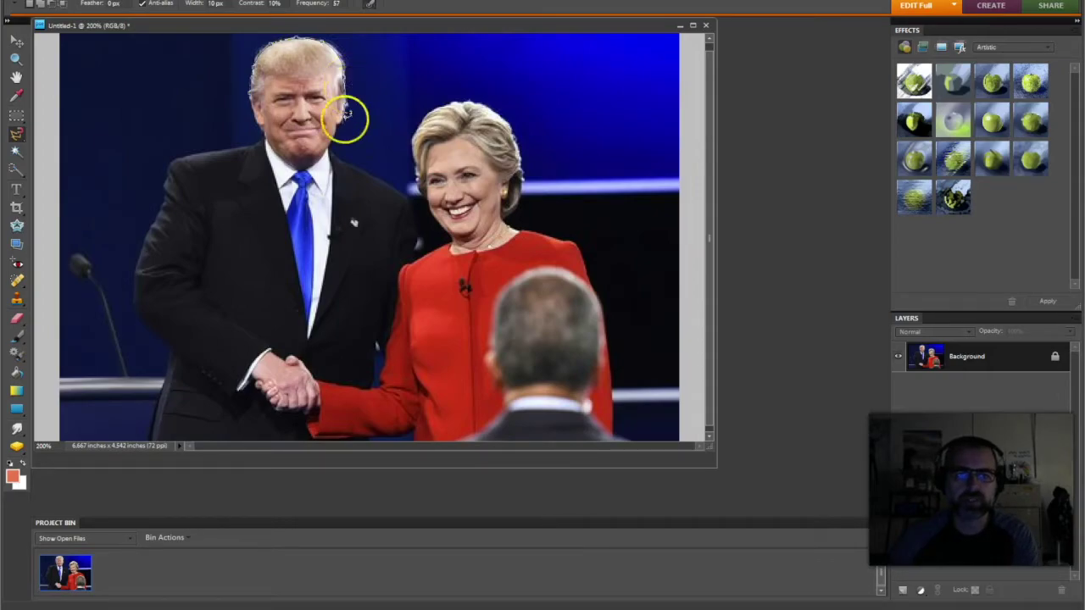
left_click(337, 134)
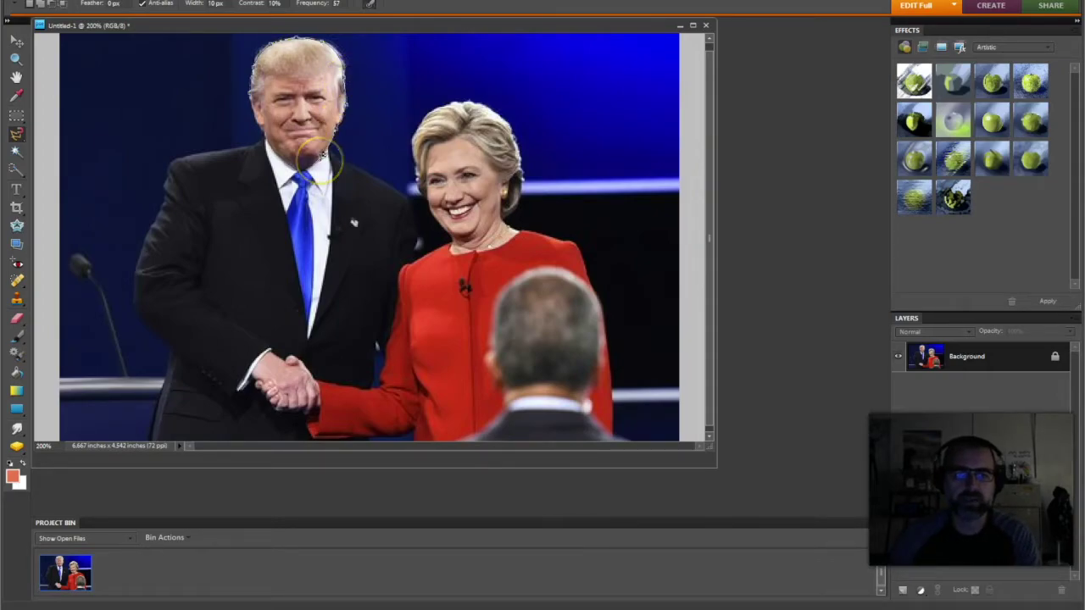
left_click(292, 161)
left_click(272, 137)
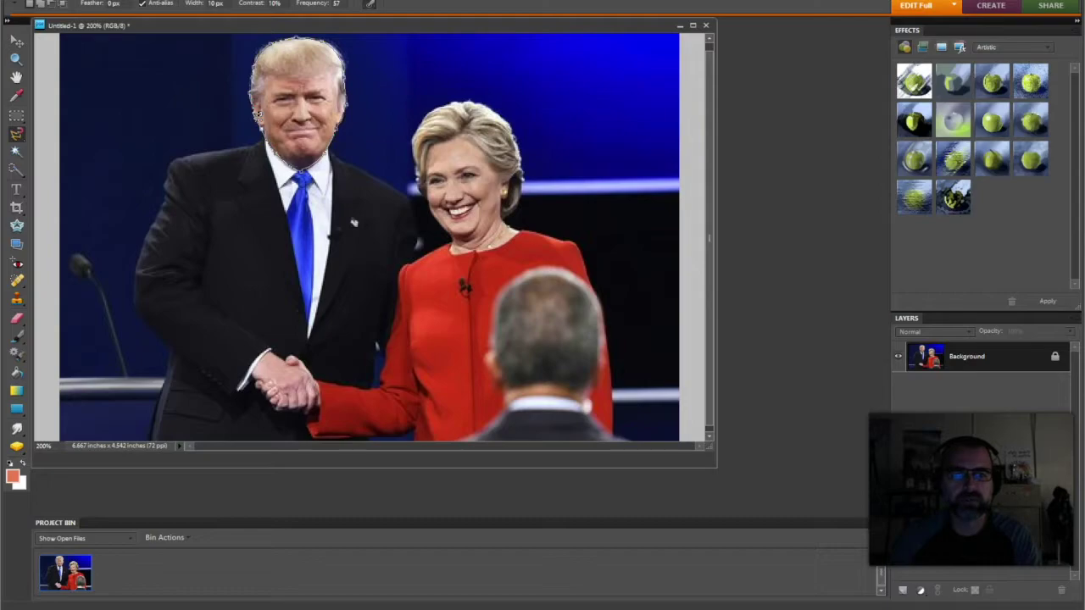
left_click(252, 86)
left_click(252, 99)
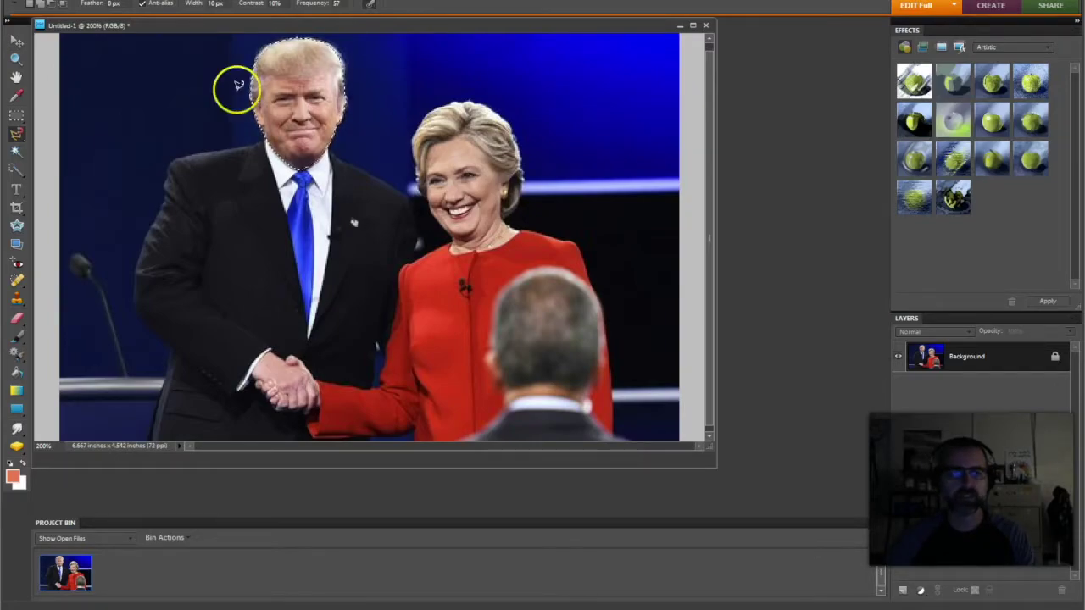
left_click(17, 41)
left_click_drag(303, 92, 380, 90)
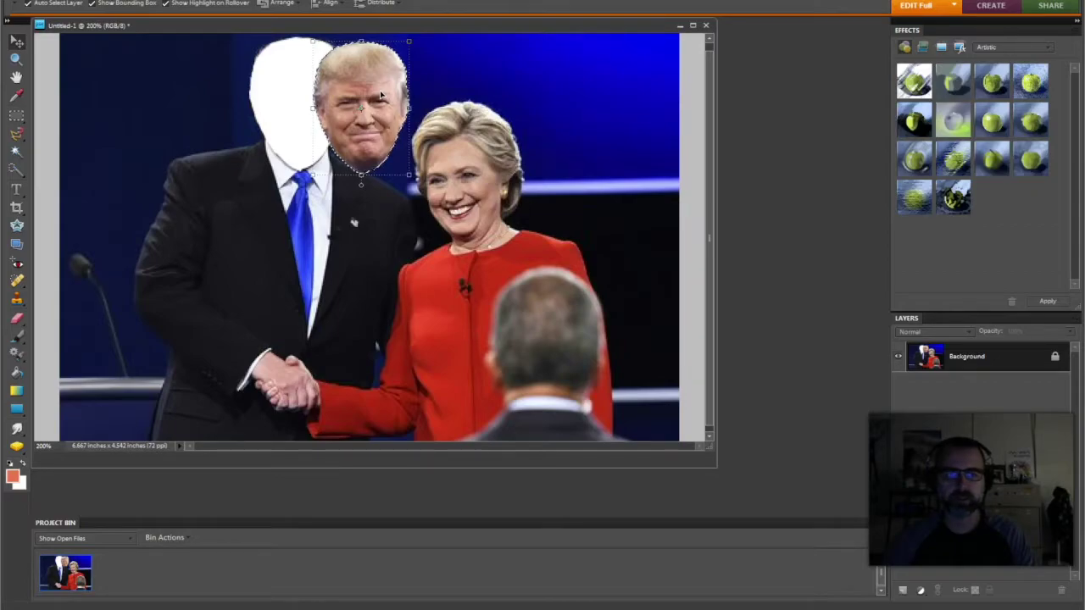
key("ctrl+z")
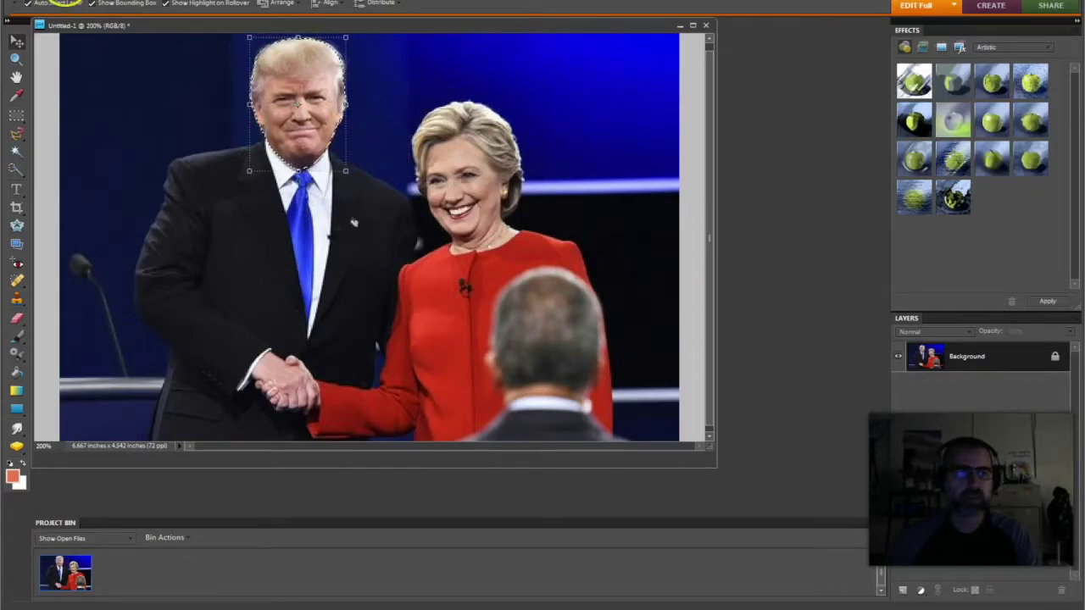
Copy the man's selected head and paste it as a new layer above the Background.
left_click(62, 1)
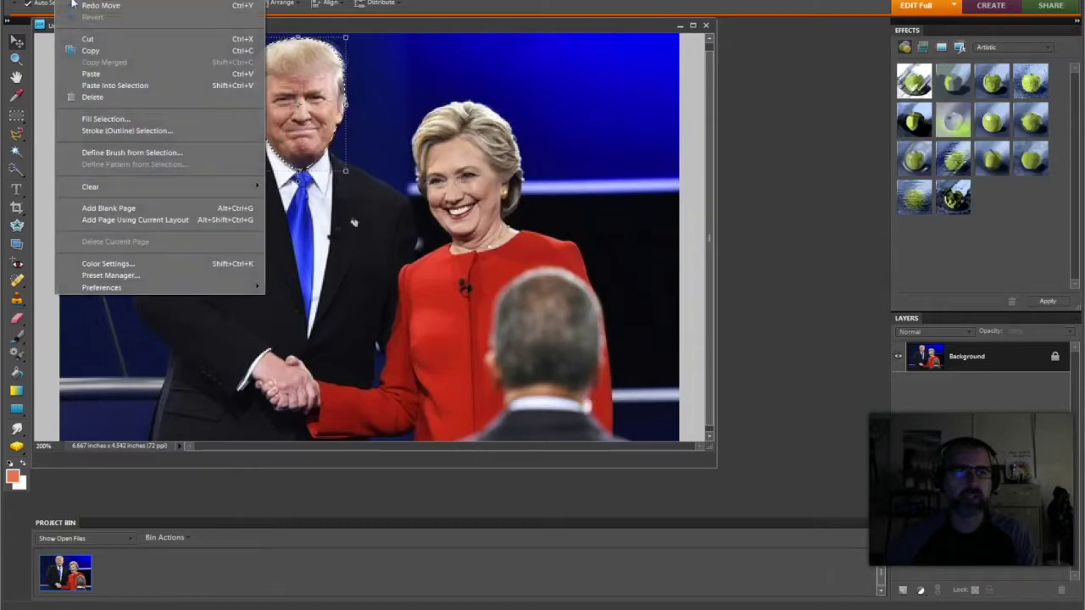
left_click(103, 53)
left_click(66, 4)
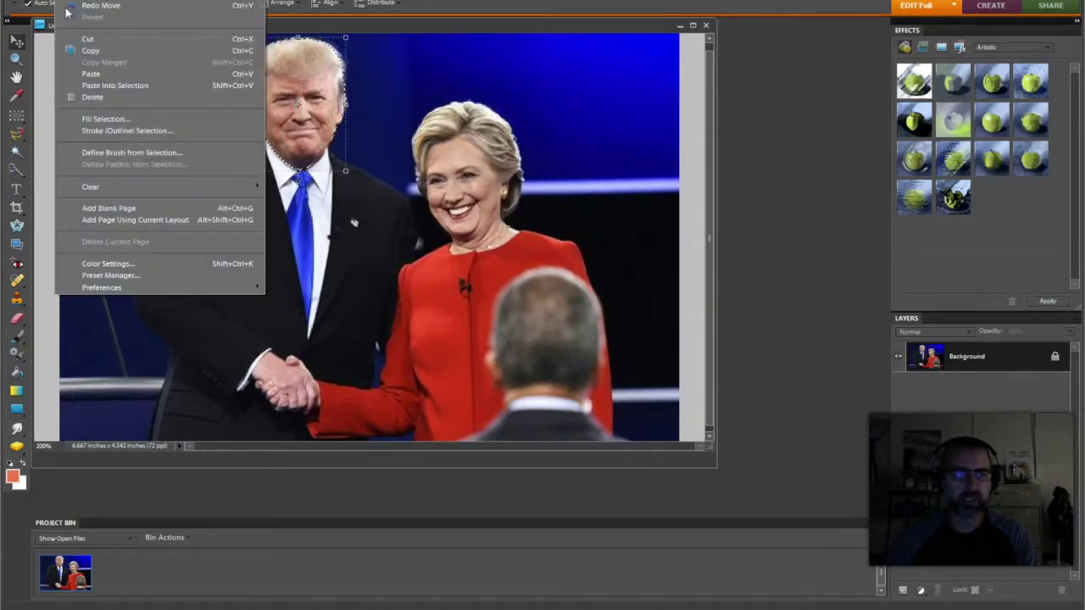
left_click(85, 72)
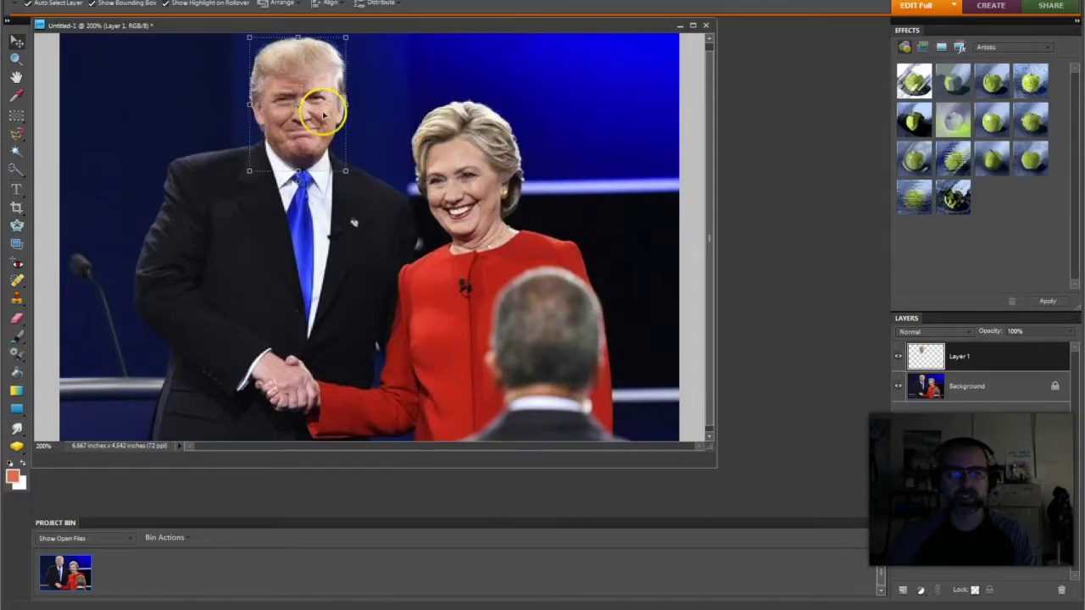
Move the pasted head over the face of the woman in red with the Move tool.
left_click_drag(322, 123, 394, 107)
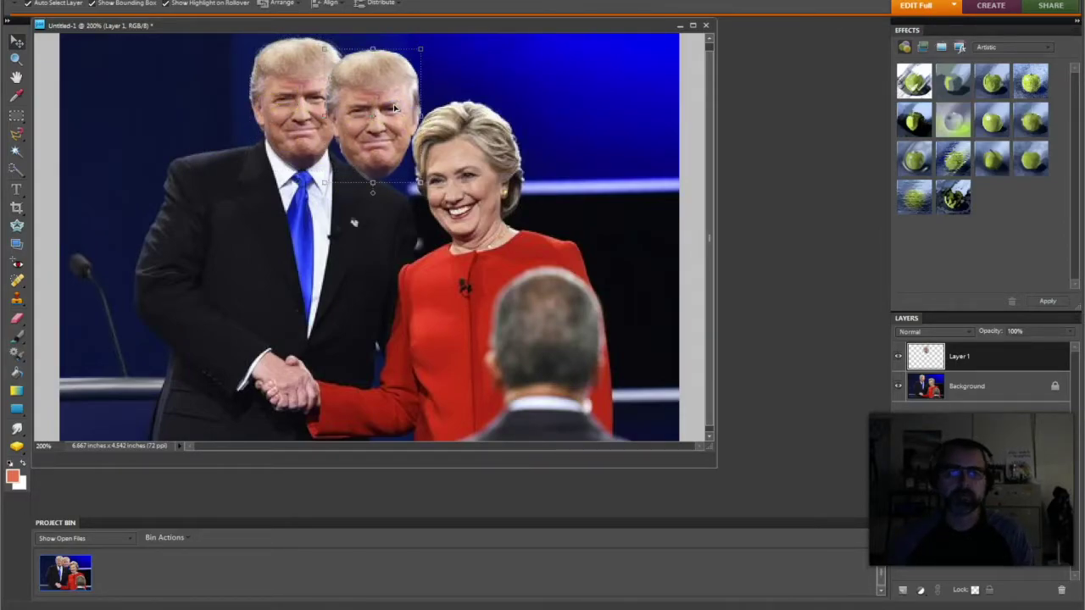
left_click_drag(394, 106, 484, 167)
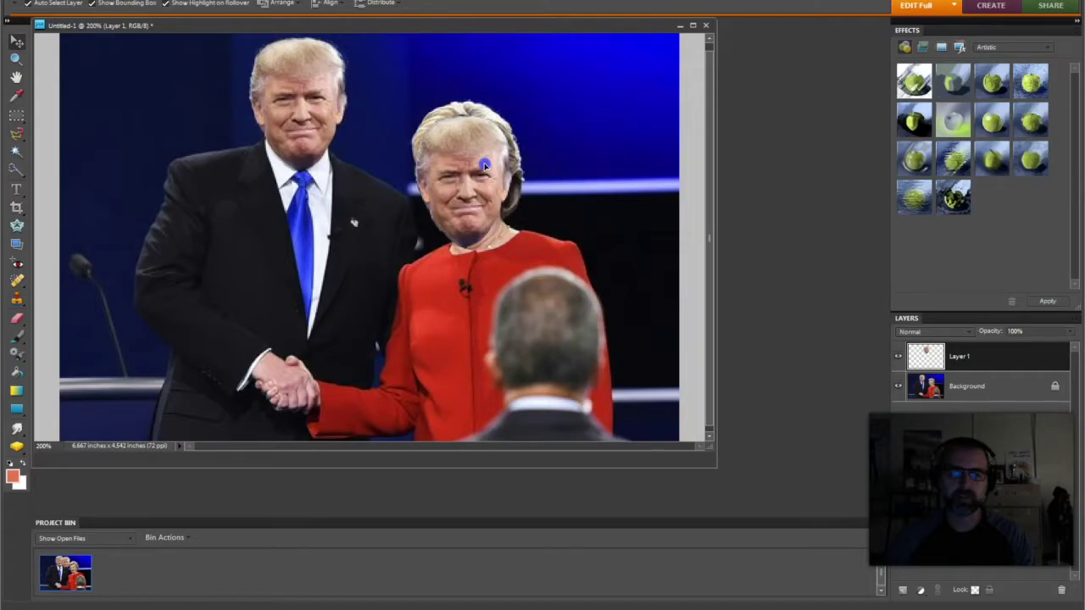
left_click_drag(485, 167, 485, 165)
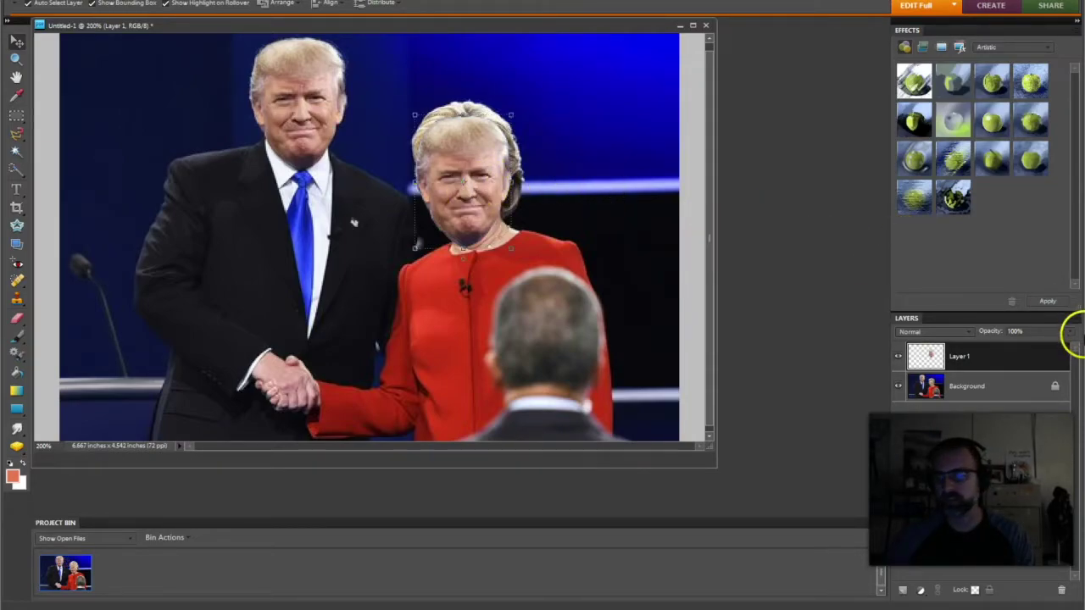
Lower the opacity of the pasted man's head layer and nudge the head into alignment over the woman's face.
left_click(1072, 332)
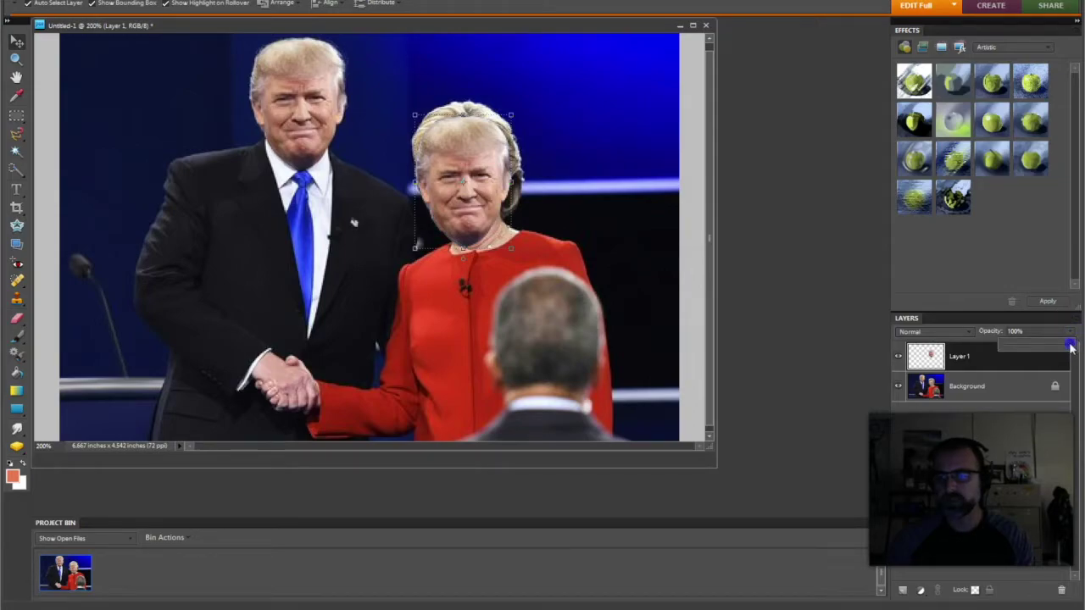
left_click_drag(1071, 345, 1040, 346)
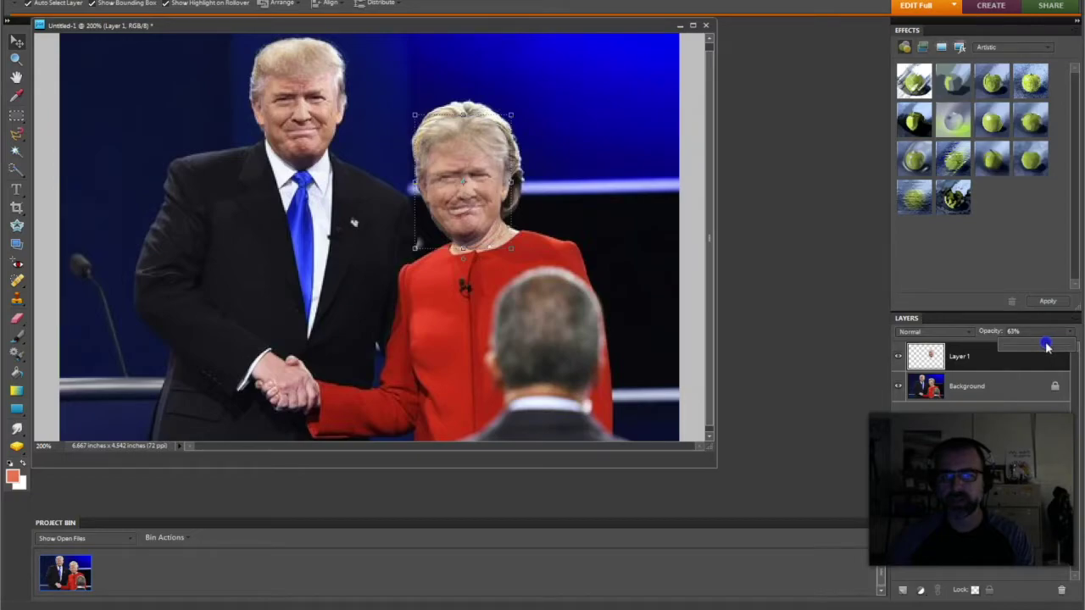
left_click_drag(1046, 347, 1044, 348)
mouse_move(477, 156)
left_mouse_down()
mouse_move(484, 150)
mouse_move(457, 160)
mouse_move(477, 154)
left_mouse_up()
Restore the pasted head layer's opacity to 100% and fine-tune the head's position over the woman's face.
left_click(1071, 331)
left_click_drag(1048, 345, 1070, 347)
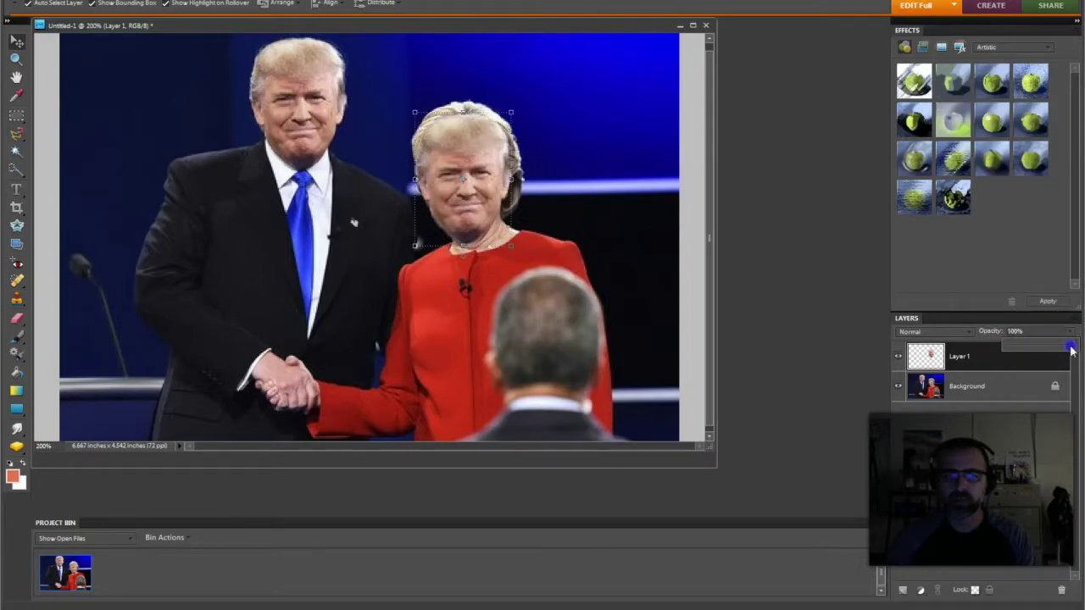
left_click(479, 146)
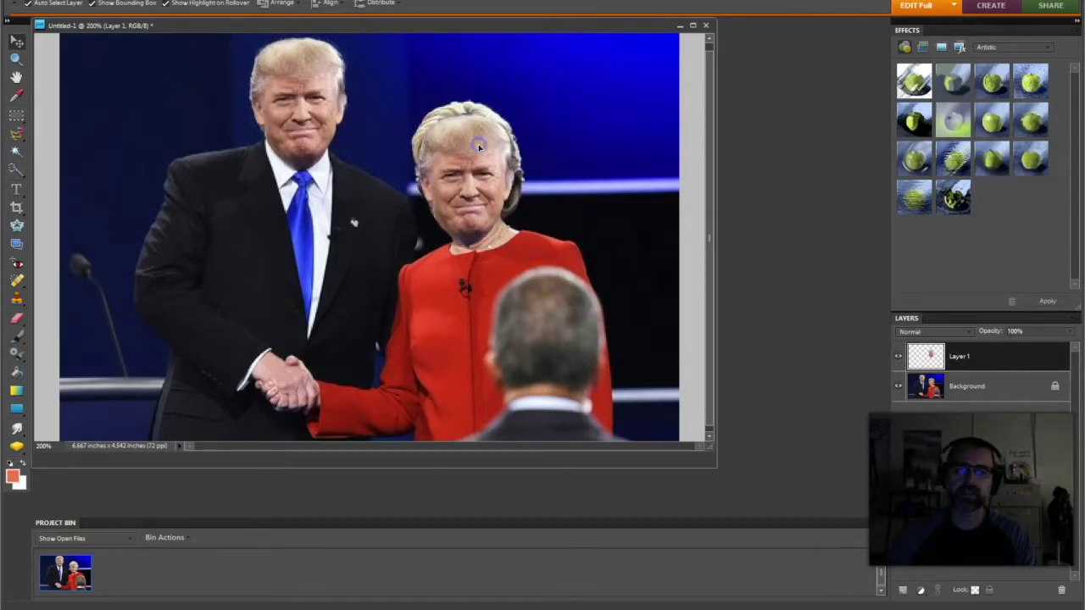
left_click(916, 313)
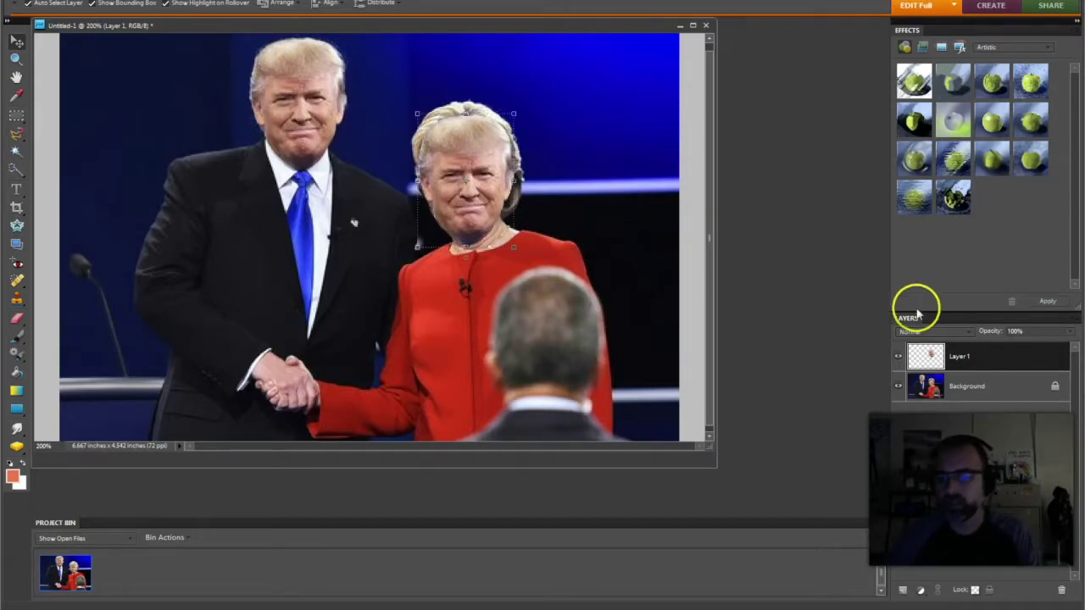
Toggle the visibility of the pasted man's head layer to compare both faces, and leave the layer hidden.
left_click(899, 358)
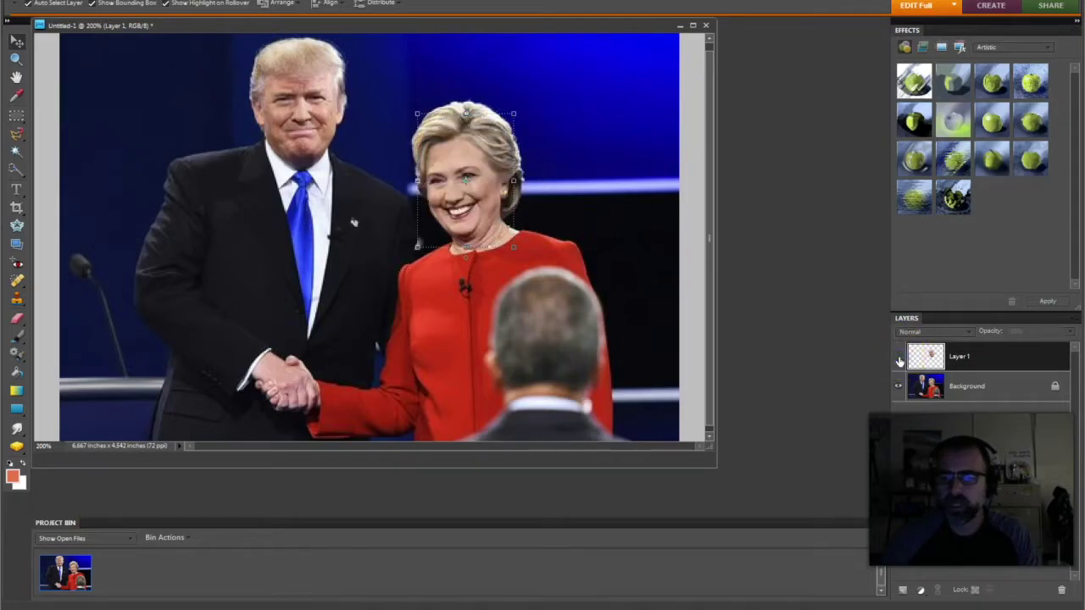
left_click(899, 358)
left_click(899, 357)
left_click(899, 358)
left_click(899, 358)
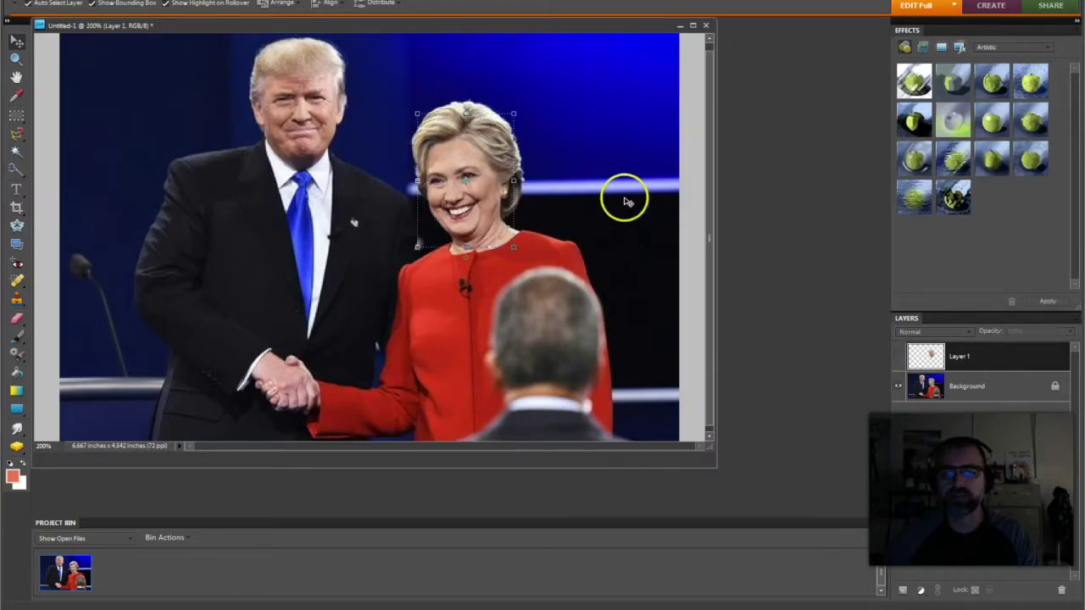
Outline the woman's head, from neck around the hair and along the collar, on the Background layer with the Magnetic Lasso.
left_click(1014, 389)
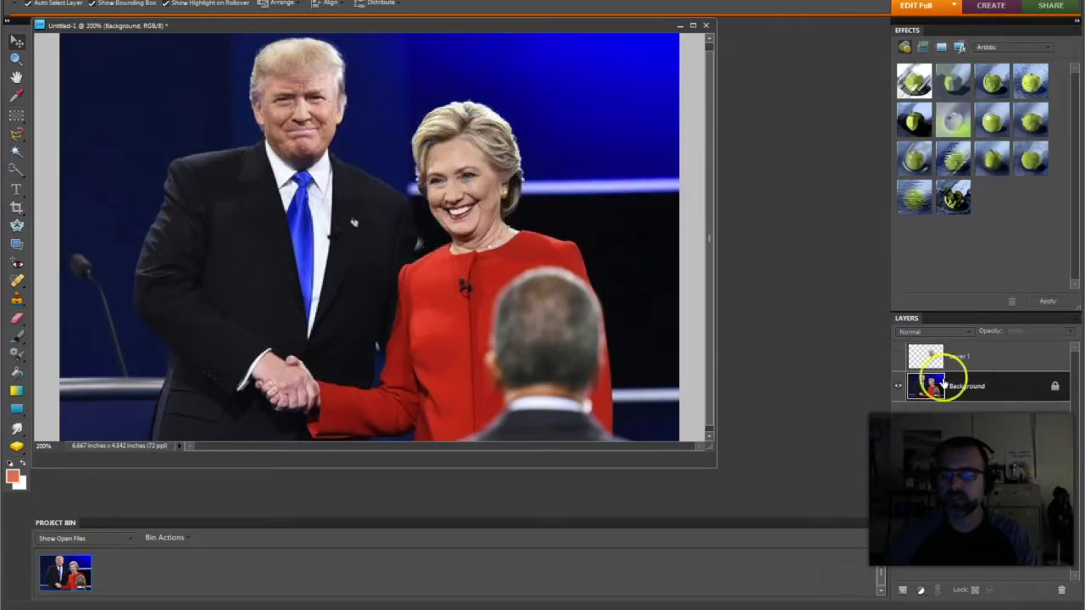
left_click(16, 134)
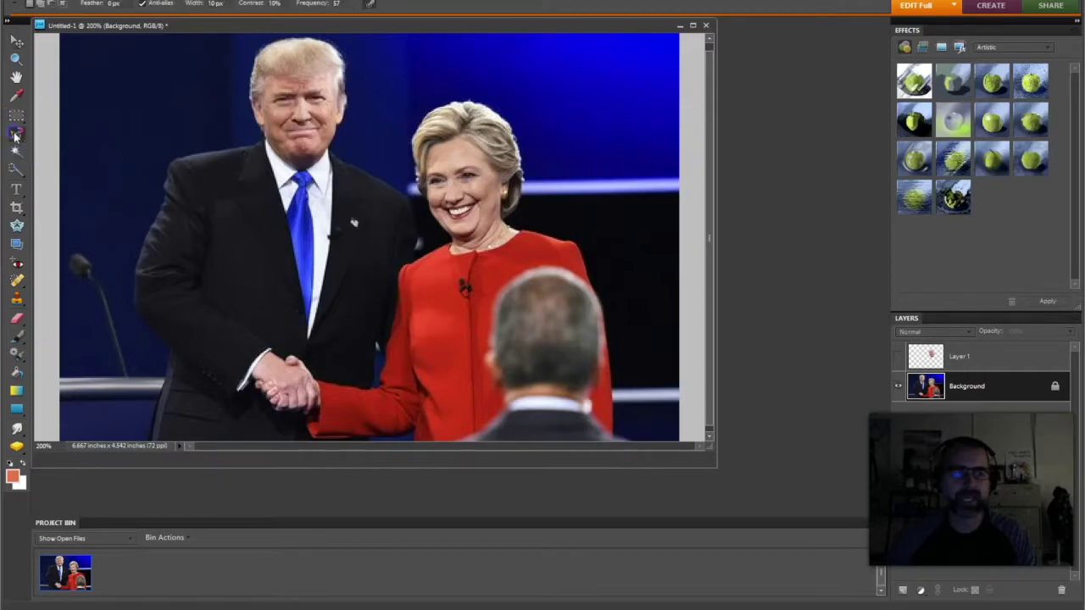
left_click(452, 238)
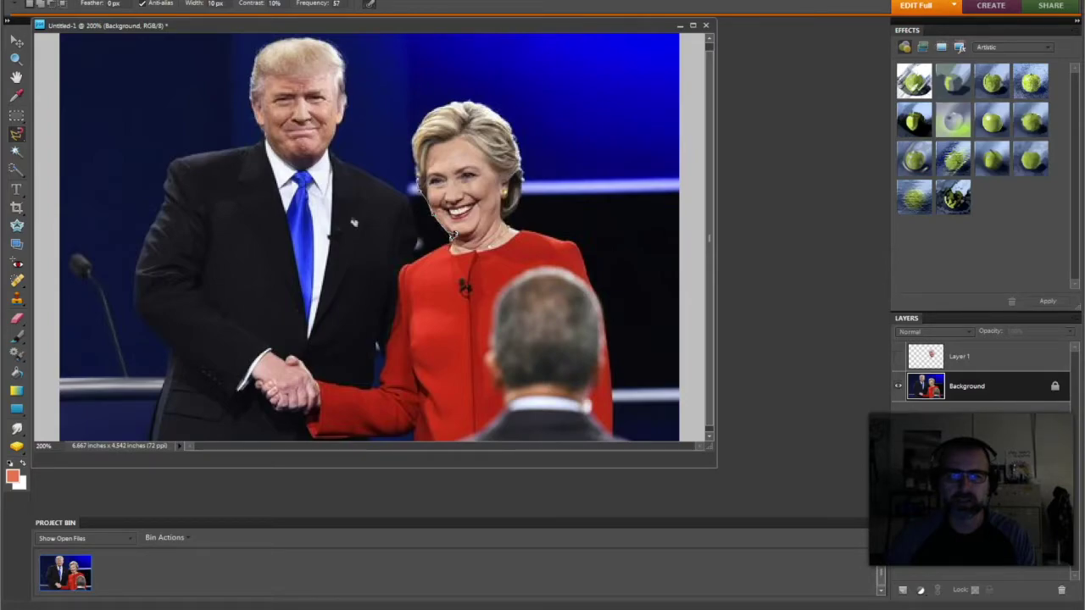
mouse_move(419, 127)
left_mouse_down()
mouse_move(460, 99)
mouse_move(514, 123)
mouse_move(506, 227)
mouse_move(526, 237)
mouse_move(520, 229)
left_mouse_up()
left_click(483, 247)
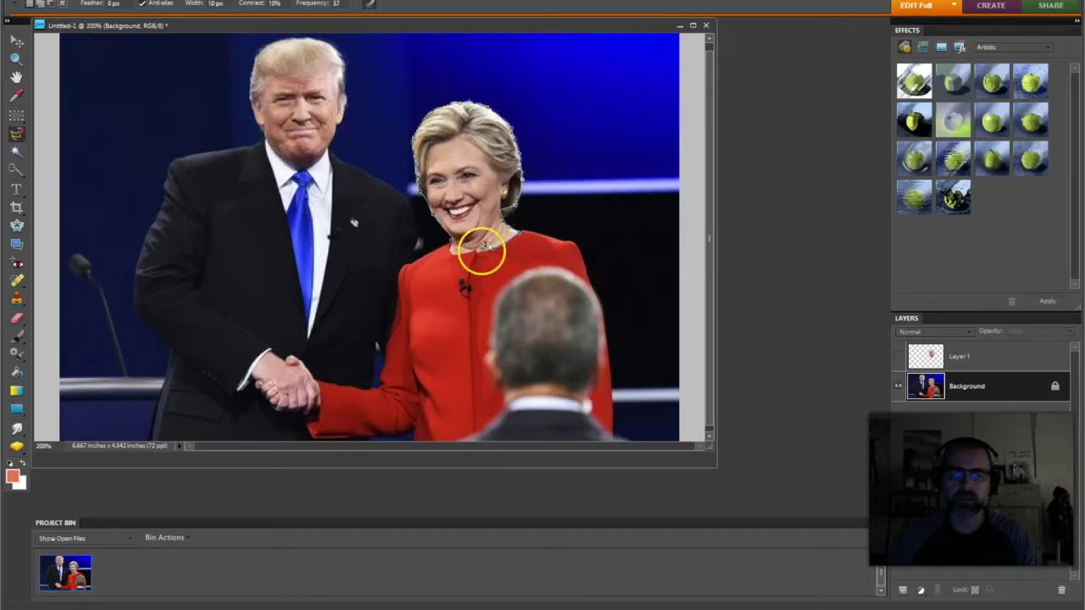
left_click(456, 248)
left_click(455, 242)
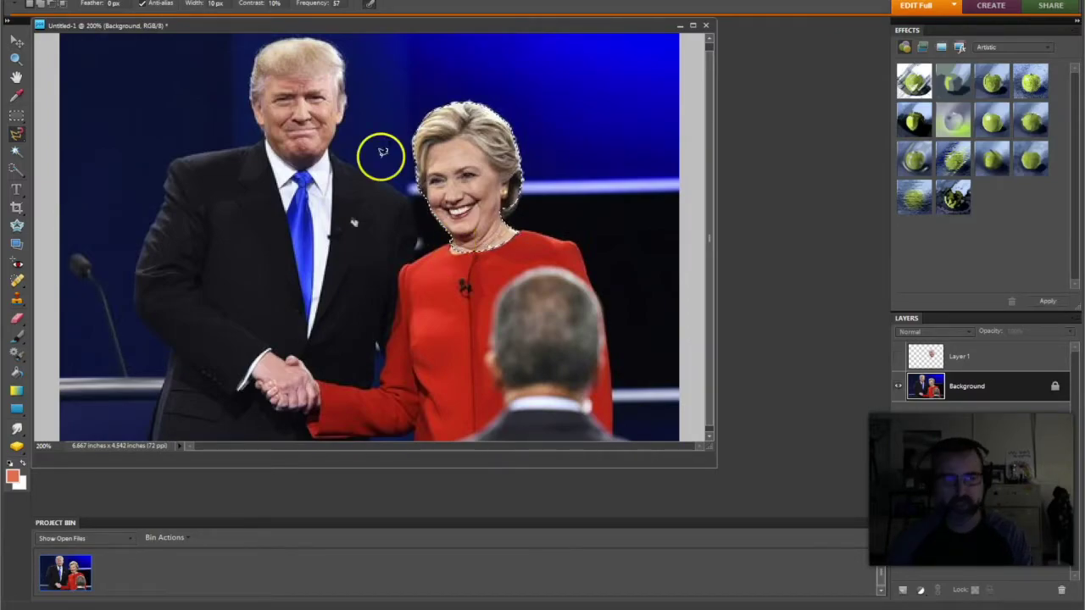
Copy the woman's selected head and paste it as a new layer above the Background.
left_click(67, 1)
left_click(97, 51)
left_click(67, 3)
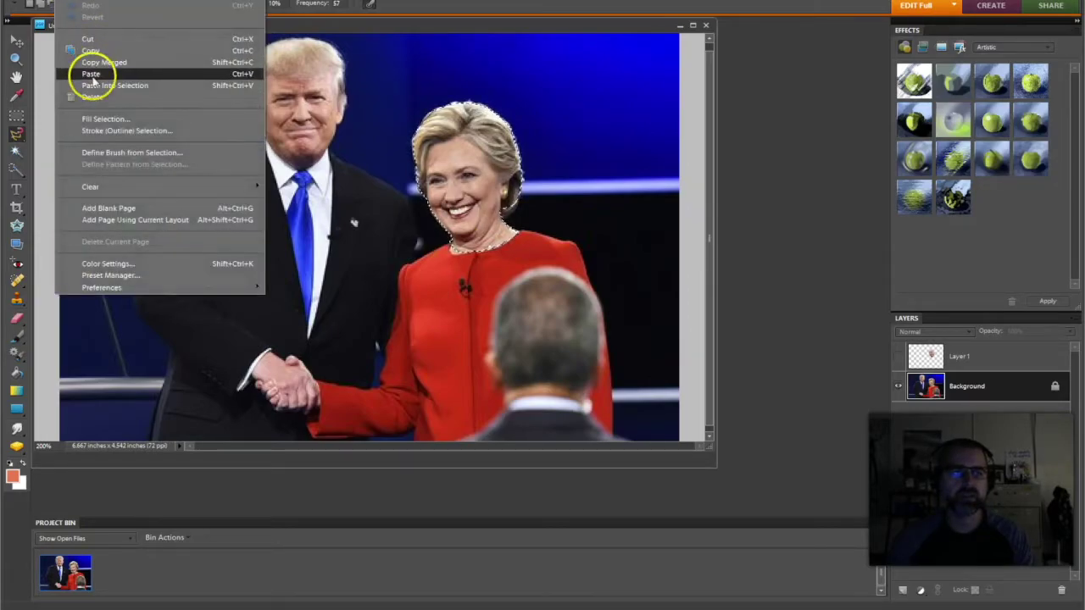
left_click(93, 75)
Move the pasted woman's head over the suited man's head and show the hidden man's head layer again.
left_click(17, 40)
left_click_drag(434, 188, 290, 115)
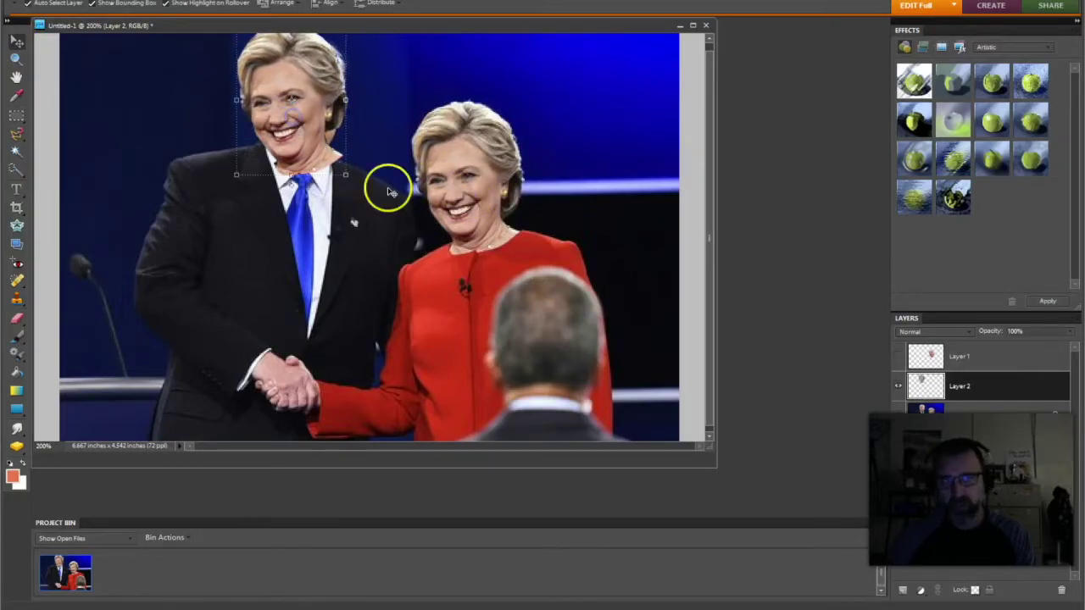
left_click(897, 357)
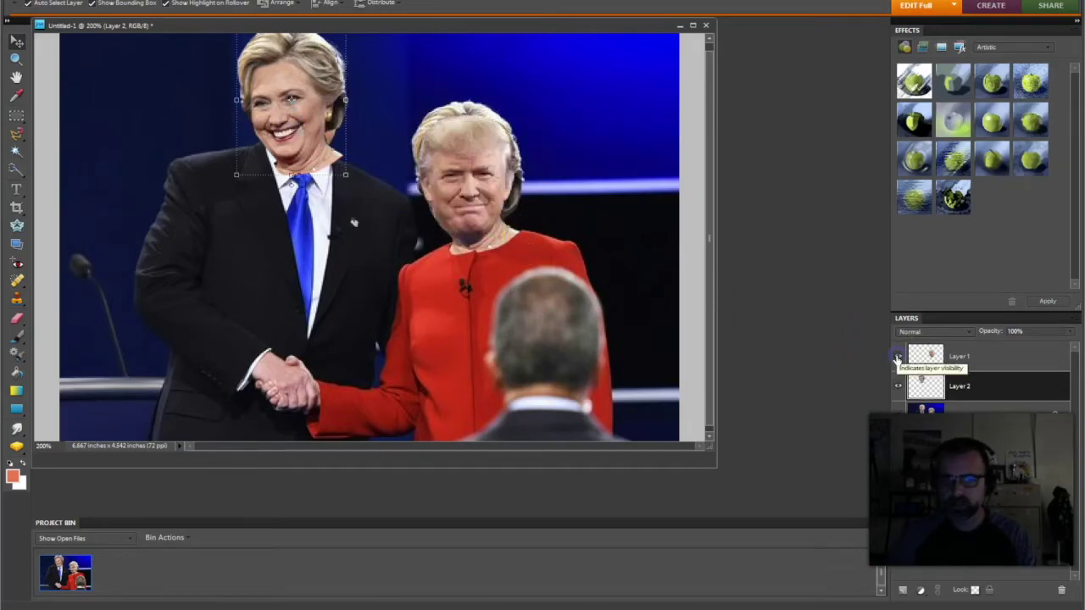
Scale the man's head on the woman in red to 101.5%, rotate it slightly counterclockwise, reposition it and apply the transformation.
left_click(475, 159)
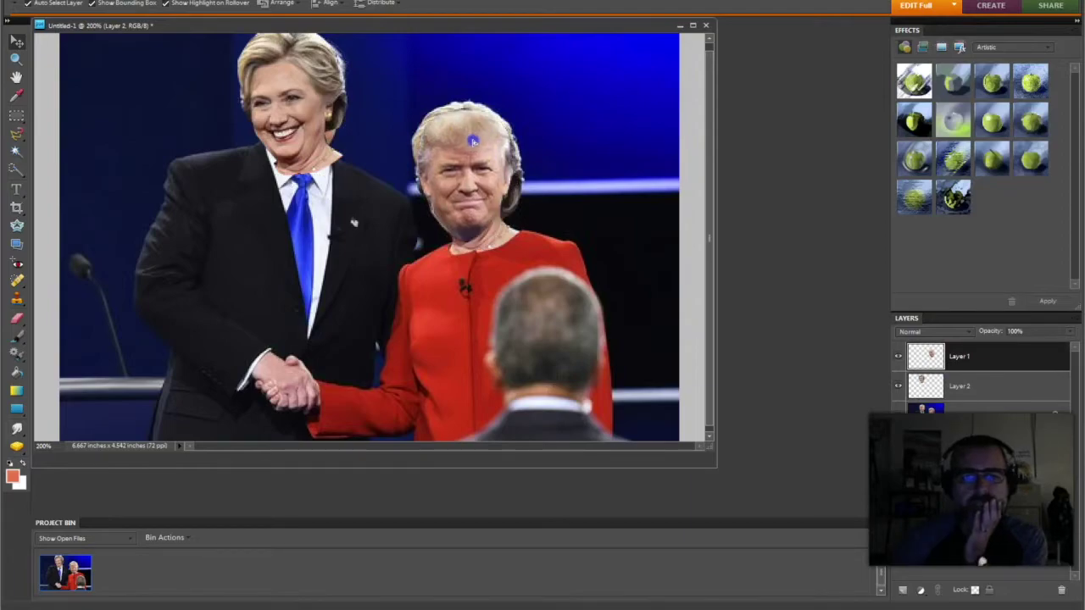
left_click_drag(511, 109, 513, 108)
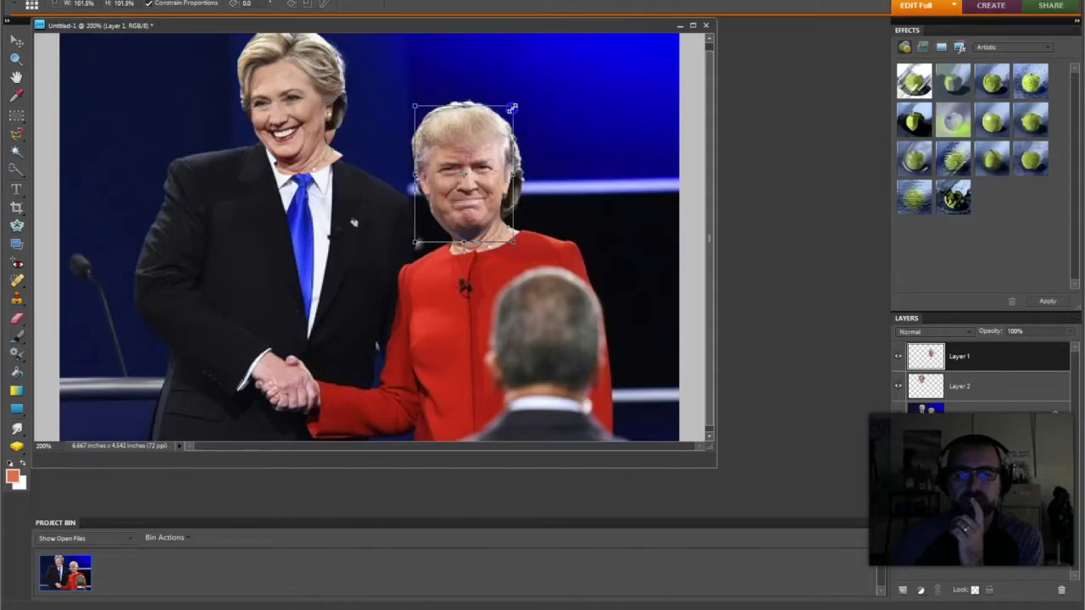
left_click_drag(525, 96, 518, 97)
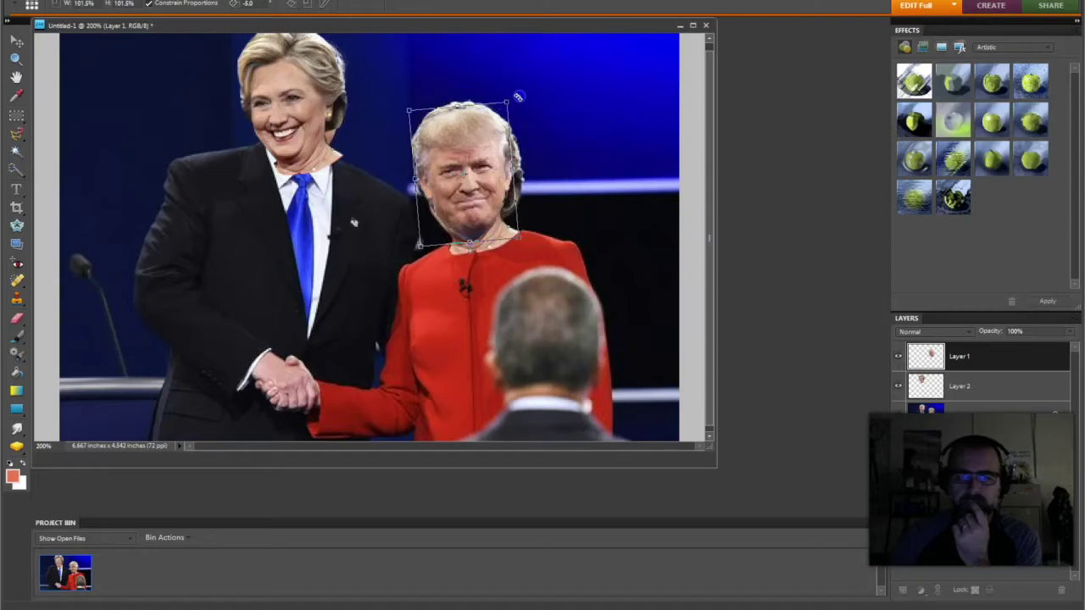
left_click_drag(483, 142, 483, 144)
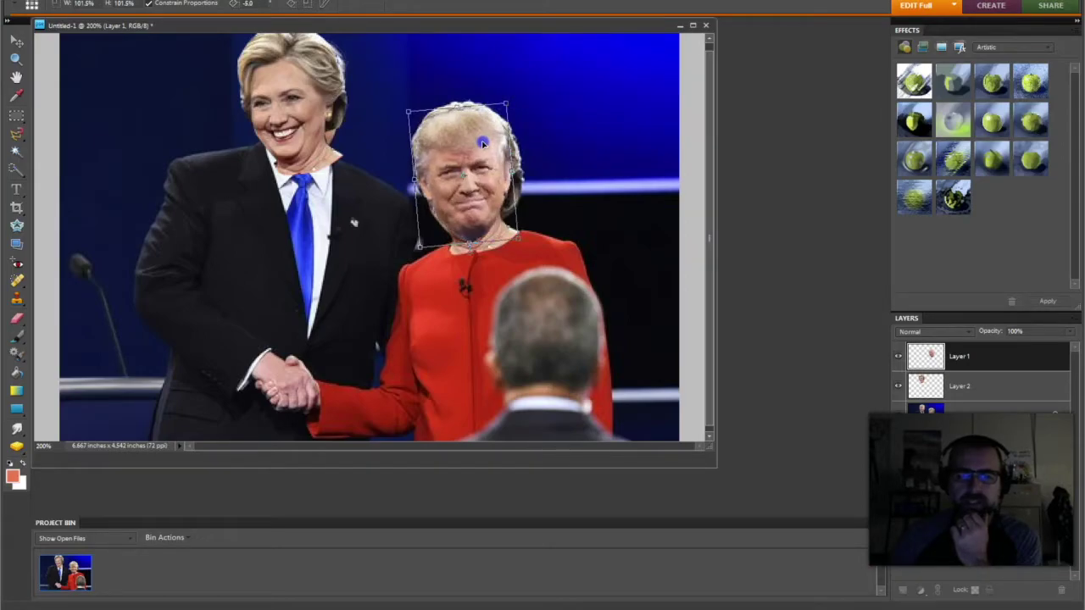
left_click(490, 247)
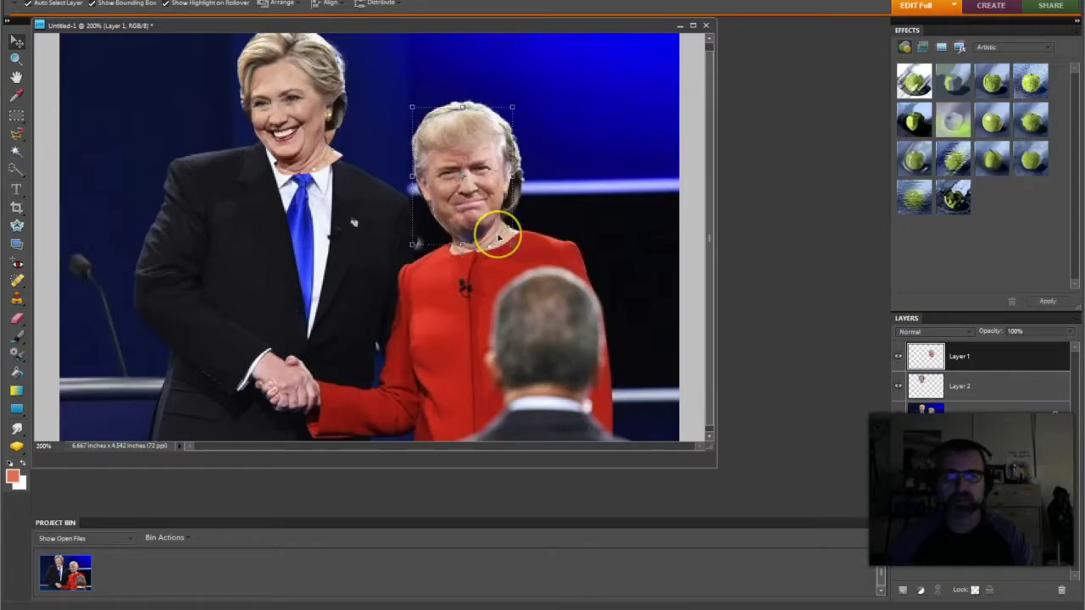
Clone the blue backdrop over the woman's hair showing beside and above the man's pasted head, working on the Background layer with the Clone Stamp.
left_click(597, 152)
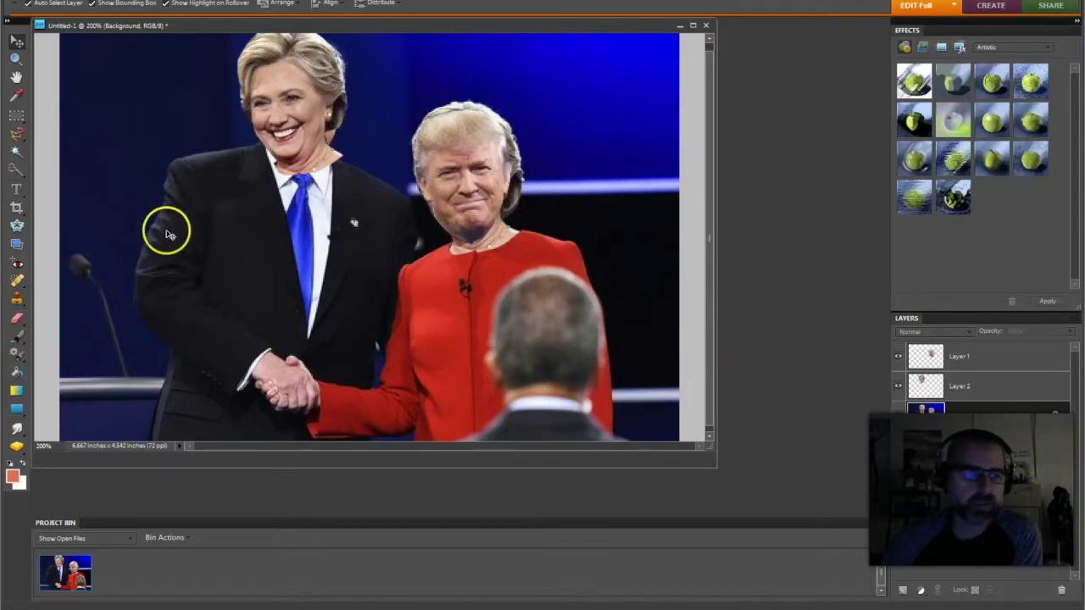
left_click(17, 299)
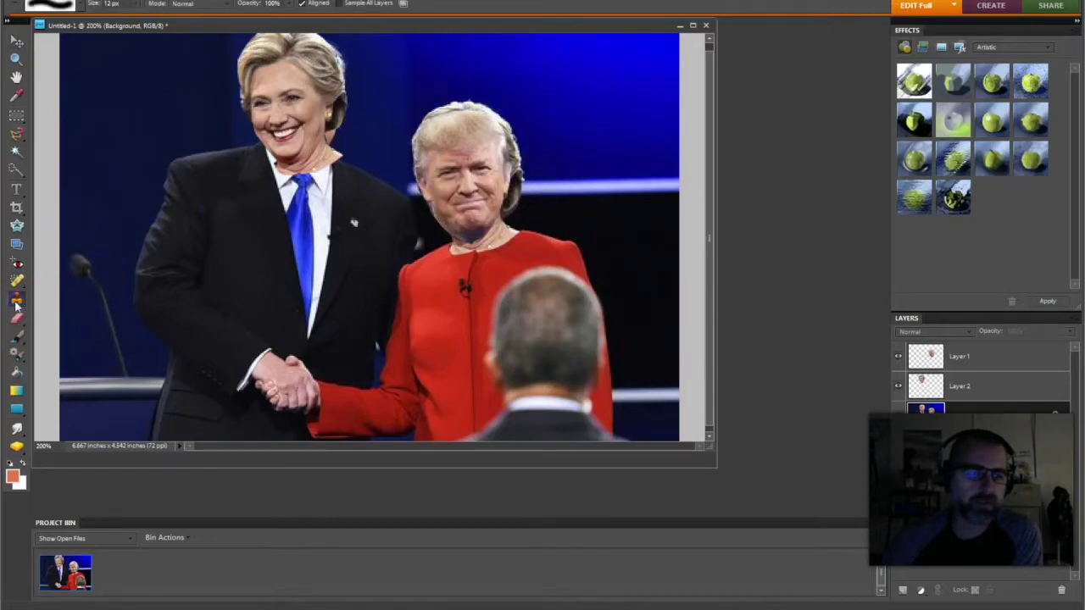
left_click(534, 133, "alt")
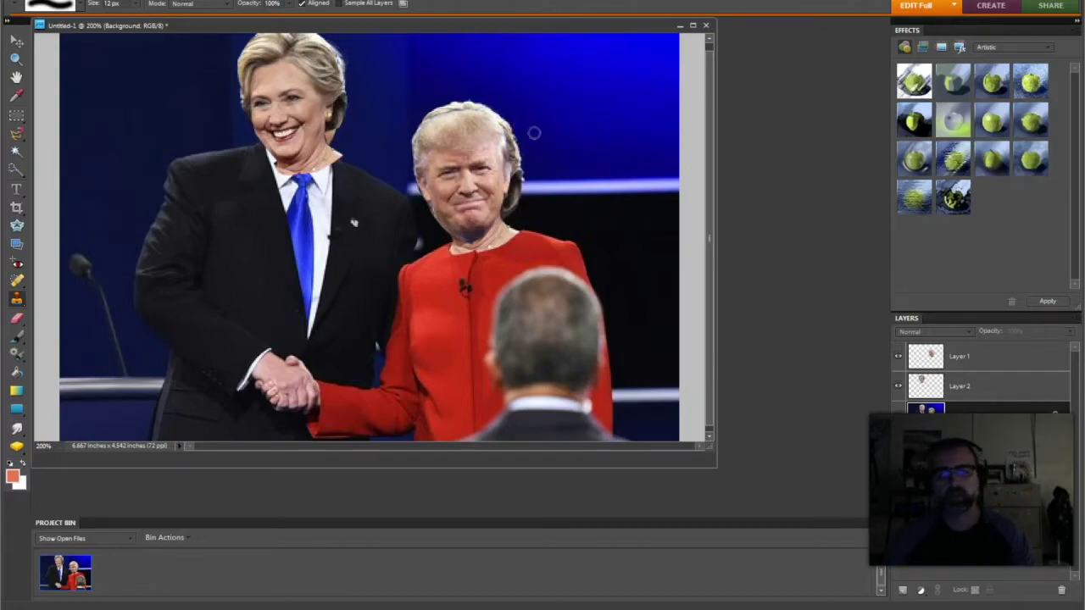
mouse_move(509, 140)
left_mouse_down()
mouse_move(498, 141)
mouse_move(509, 142)
left_mouse_up()
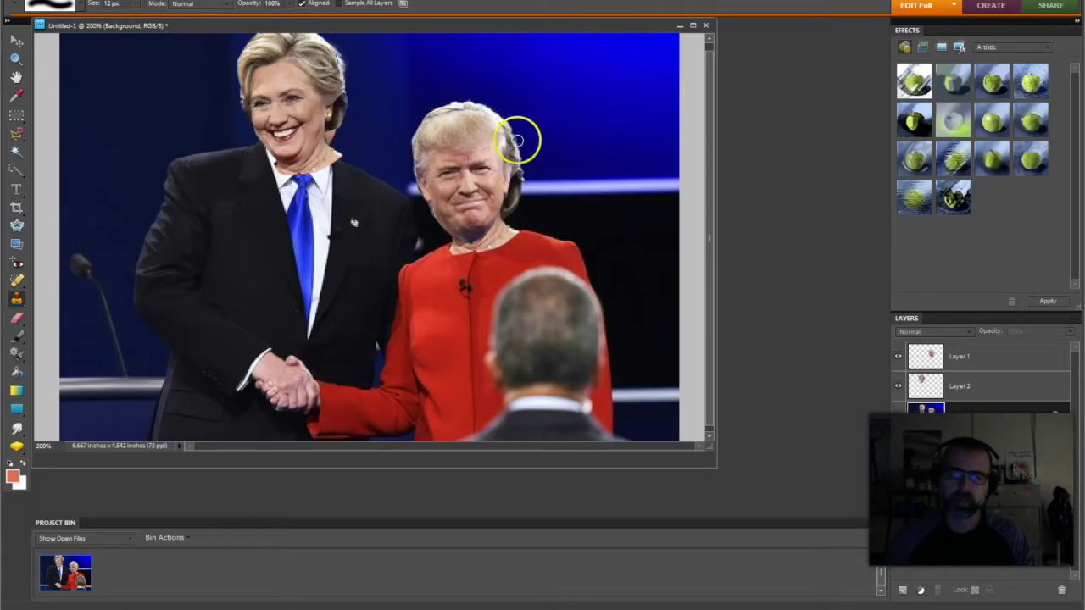
left_click(515, 141)
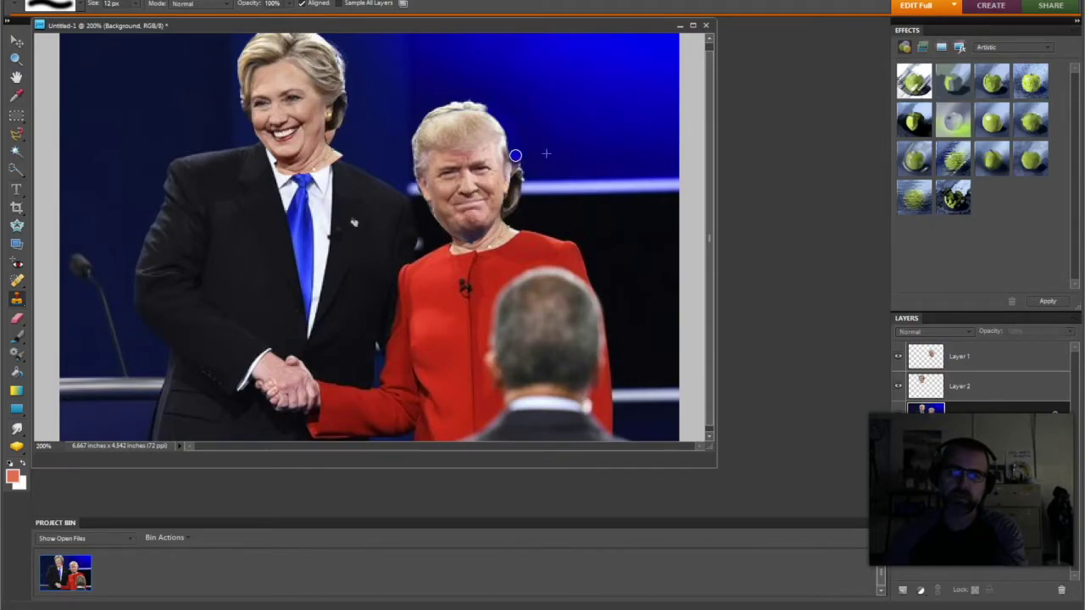
left_click_drag(479, 105, 467, 106)
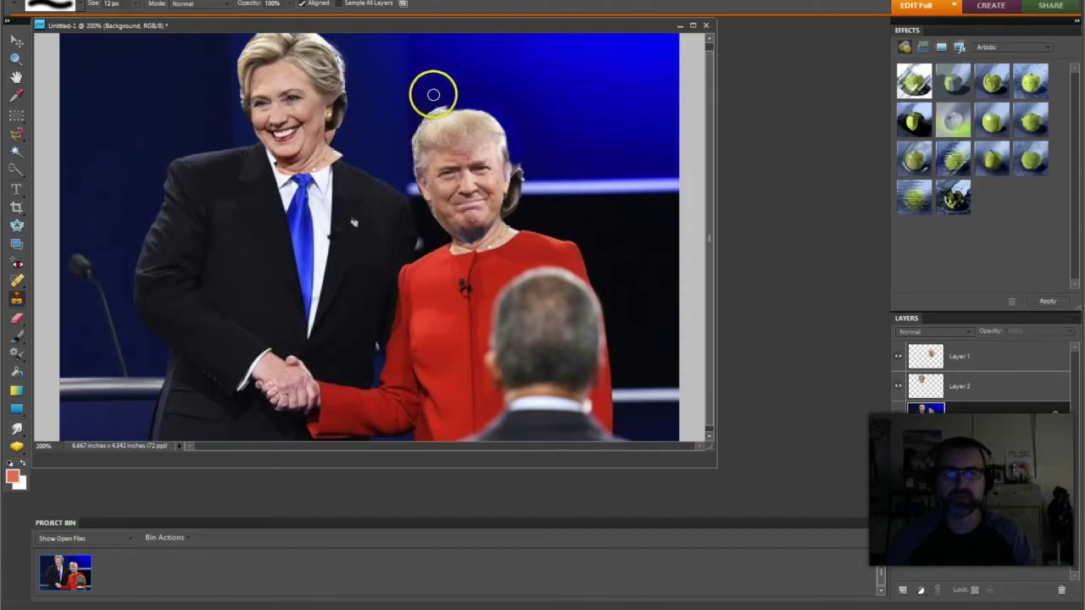
left_click_drag(419, 100, 419, 101)
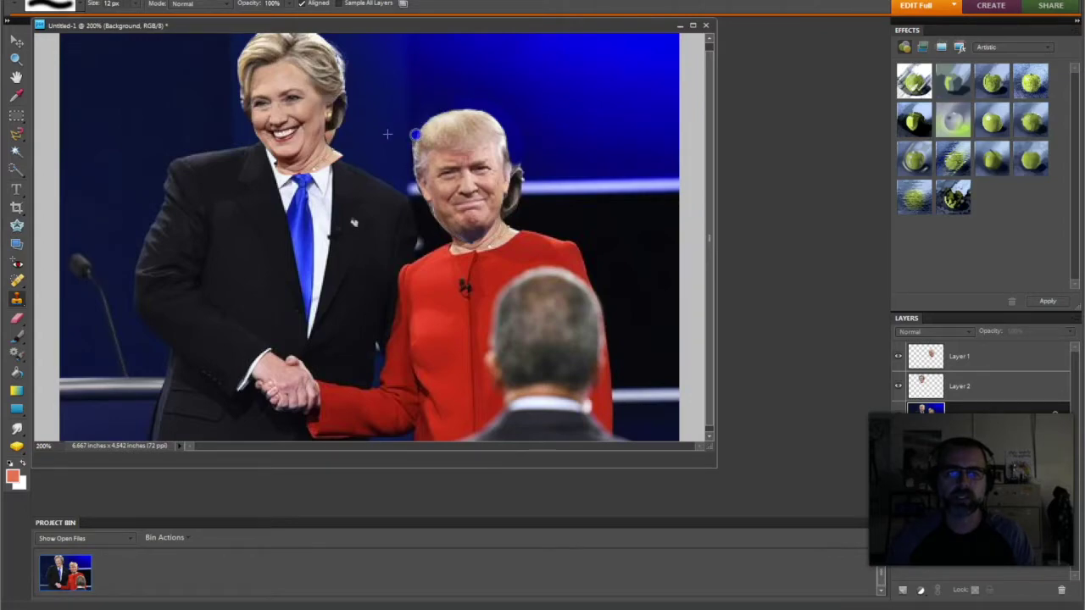
Clone the white stripe and dark backdrop over the woman's hair remaining behind the pasted head's ear and neck.
left_click_drag(541, 172, 540, 180)
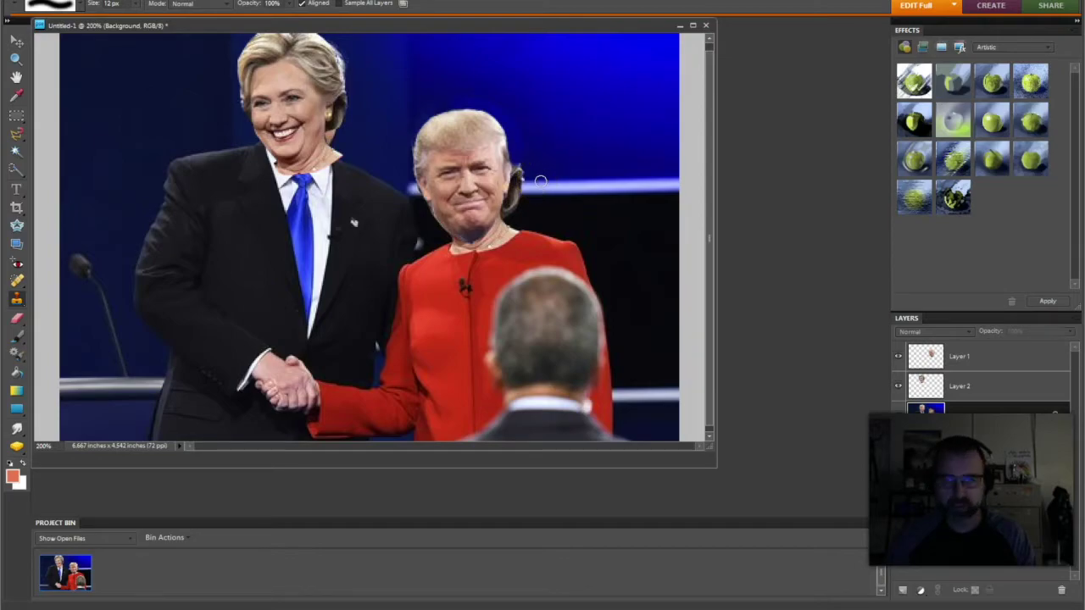
left_click_drag(538, 181, 517, 180)
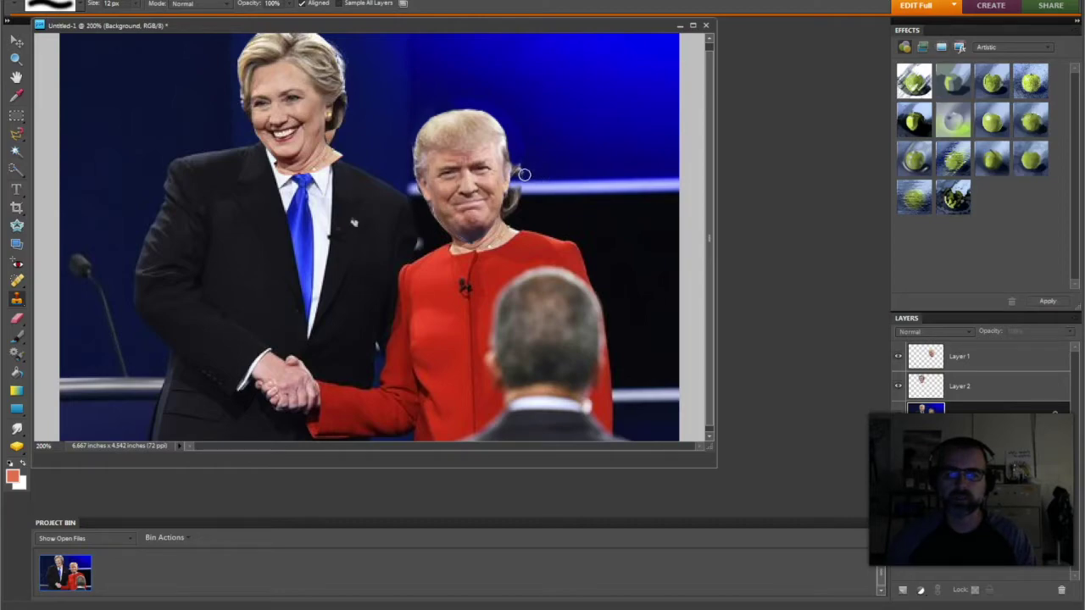
mouse_move(514, 174)
left_mouse_down()
mouse_move(523, 171)
mouse_move(532, 190)
left_mouse_up()
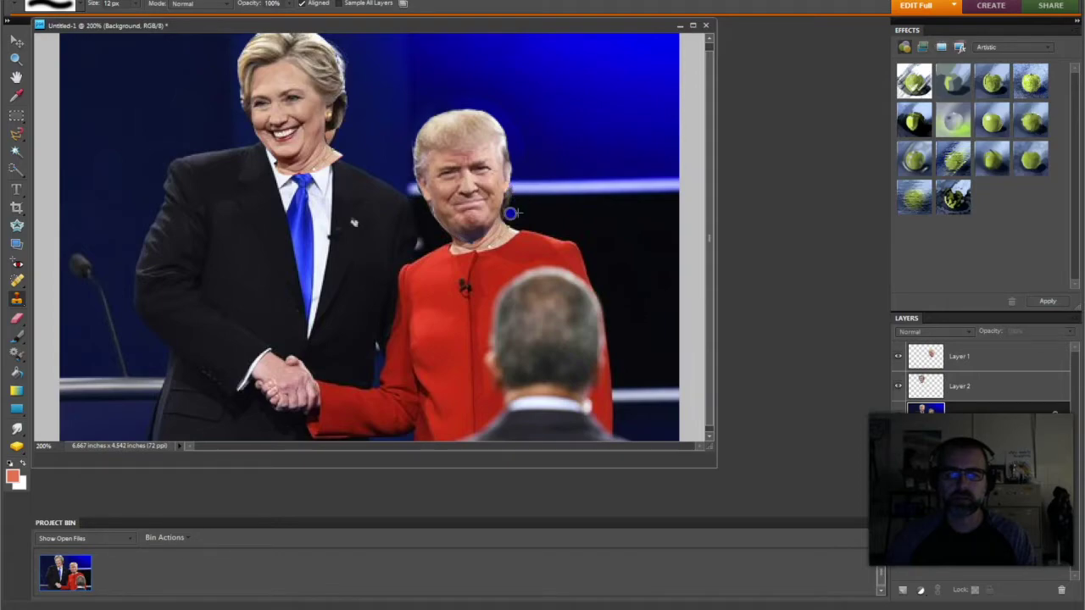
left_click_drag(508, 208, 532, 194)
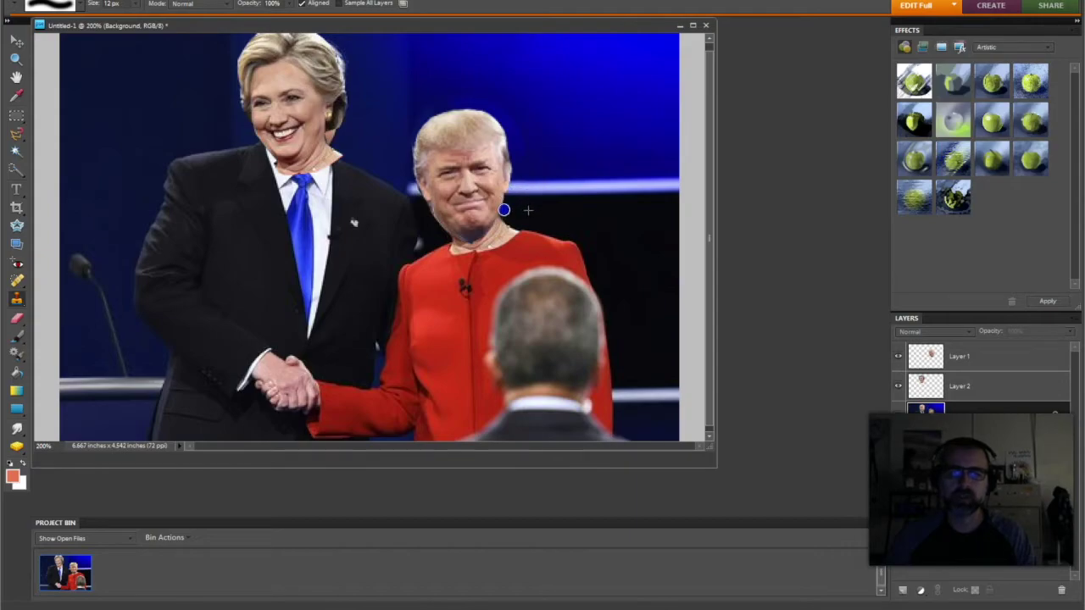
Touch up the backdrop along the other side of the man's pasted head and around the red jacket's shoulder and neckline with the Clone Stamp.
mouse_move(416, 177)
left_mouse_down()
mouse_move(403, 136)
mouse_move(401, 158)
left_mouse_up()
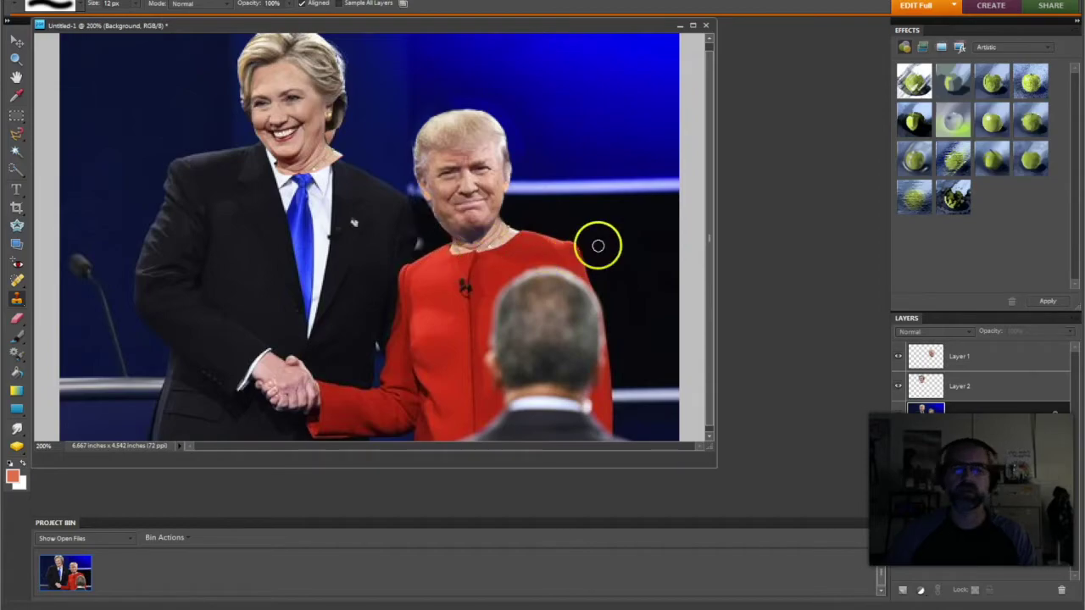
left_click_drag(603, 242, 574, 244)
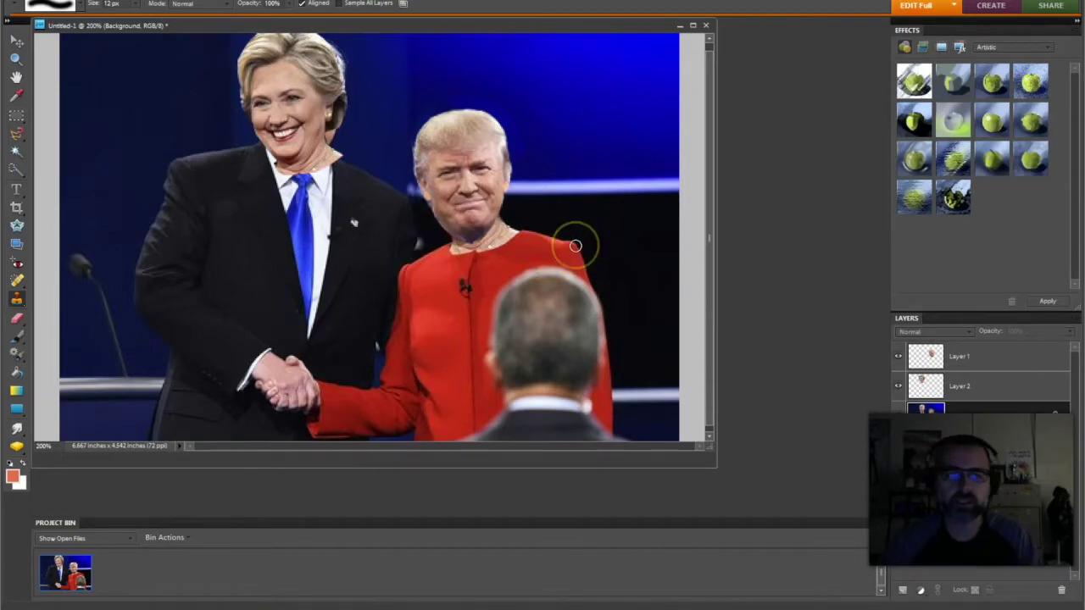
left_click_drag(495, 250, 496, 250)
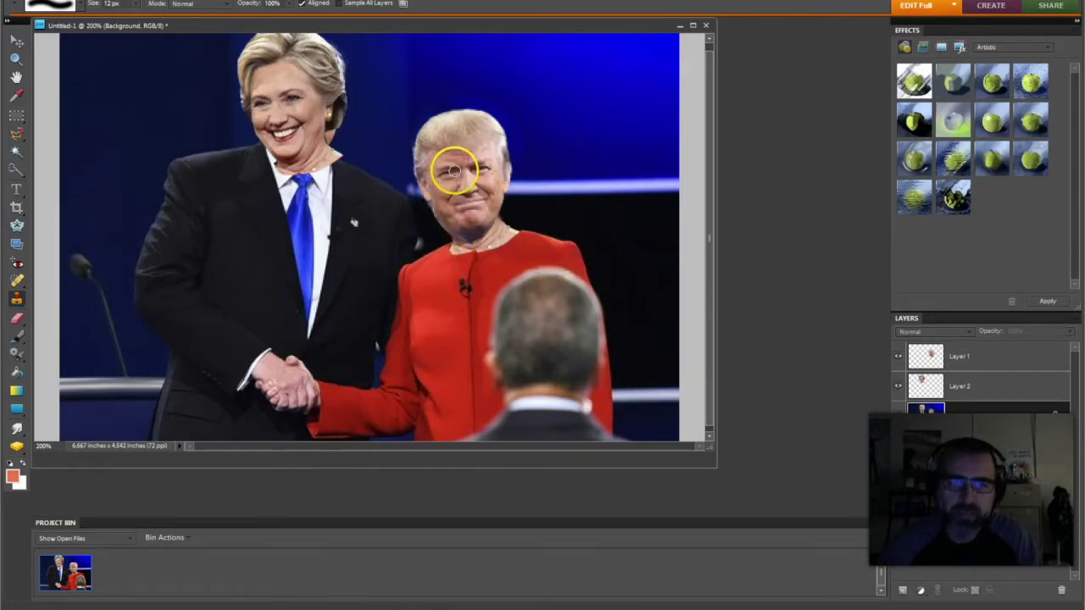
left_click_drag(402, 147, 412, 147)
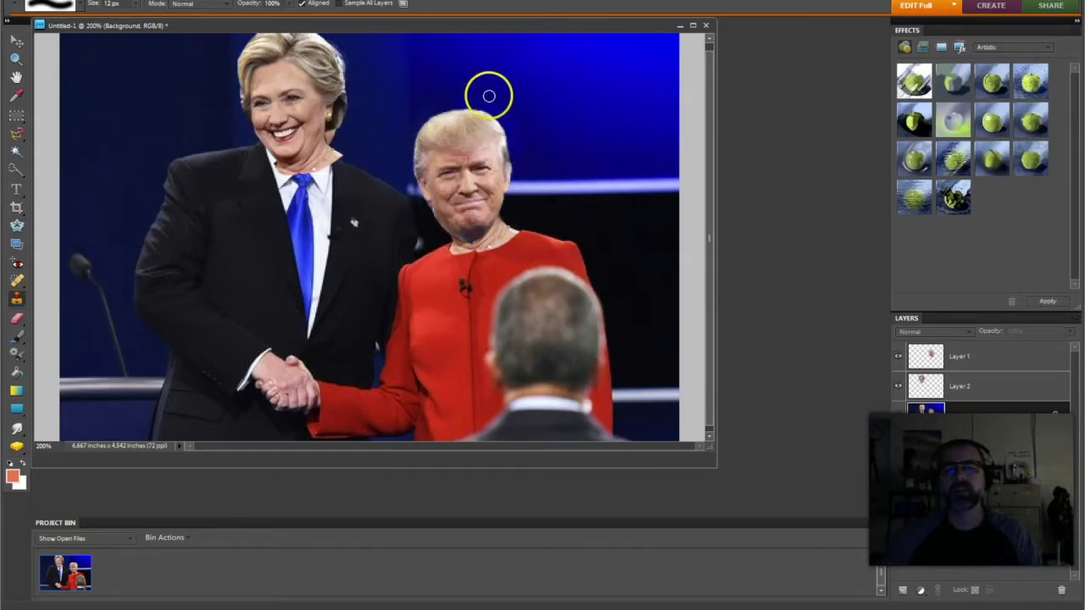
Finish cloning the backdrop beside the man's pasted head and soften the Background layer around its edges with the Smudge tool.
mouse_move(451, 85)
left_mouse_down()
mouse_move(514, 131)
mouse_move(445, 97)
mouse_move(480, 92)
mouse_move(442, 148)
left_mouse_up()
left_click_drag(131, 351, 131, 351)
left_click(16, 428)
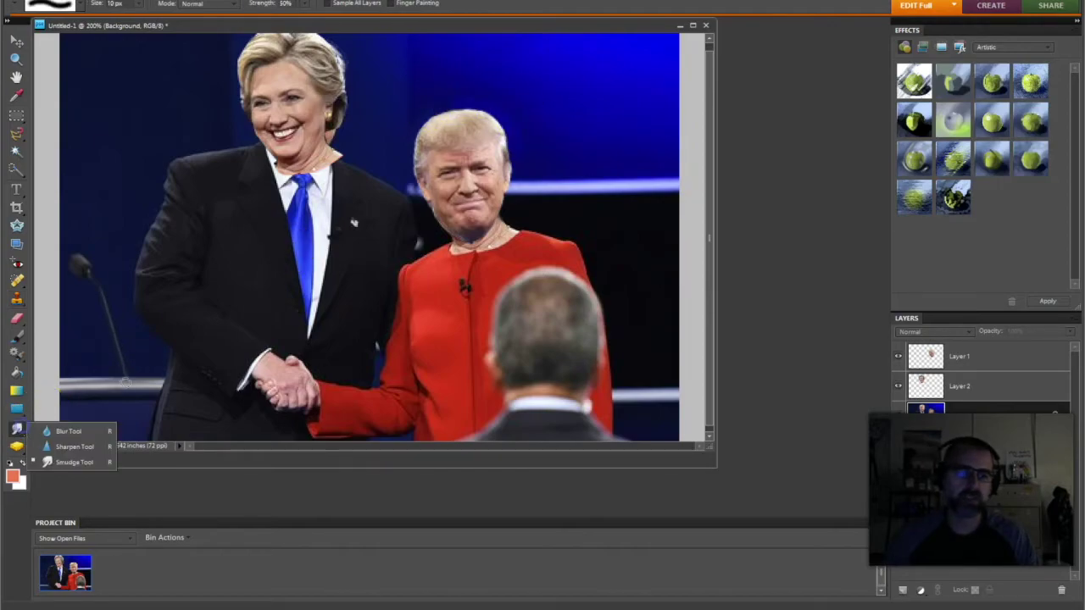
mouse_move(407, 151)
left_mouse_down()
mouse_move(500, 102)
mouse_move(512, 115)
left_mouse_up()
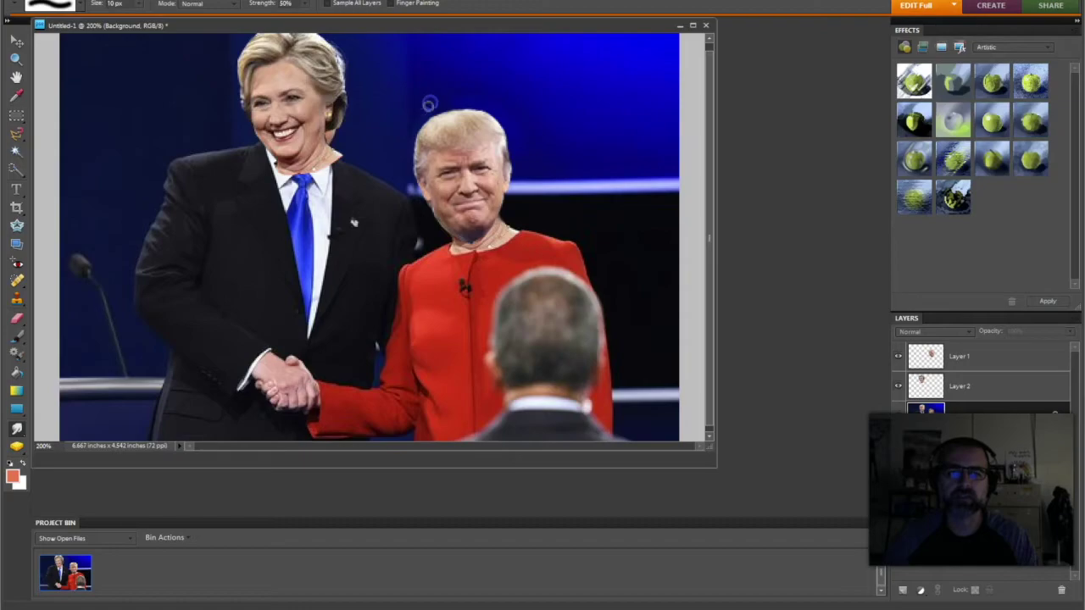
mouse_move(415, 173)
left_mouse_down()
mouse_move(418, 192)
mouse_move(476, 210)
left_mouse_up()
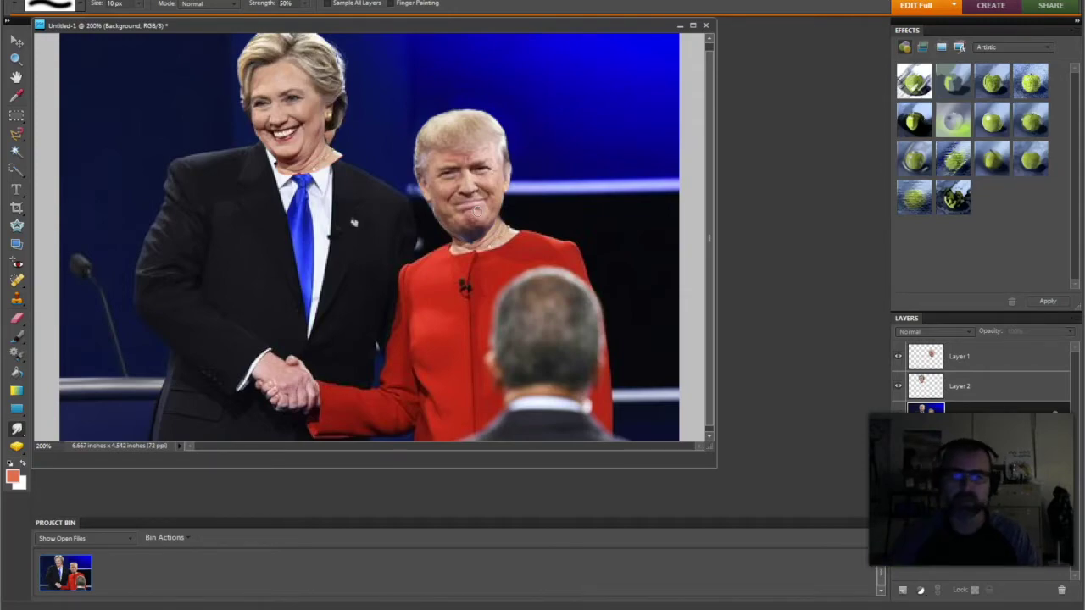
mouse_move(419, 180)
left_mouse_down()
mouse_move(445, 242)
mouse_move(463, 153)
mouse_move(468, 220)
left_mouse_up()
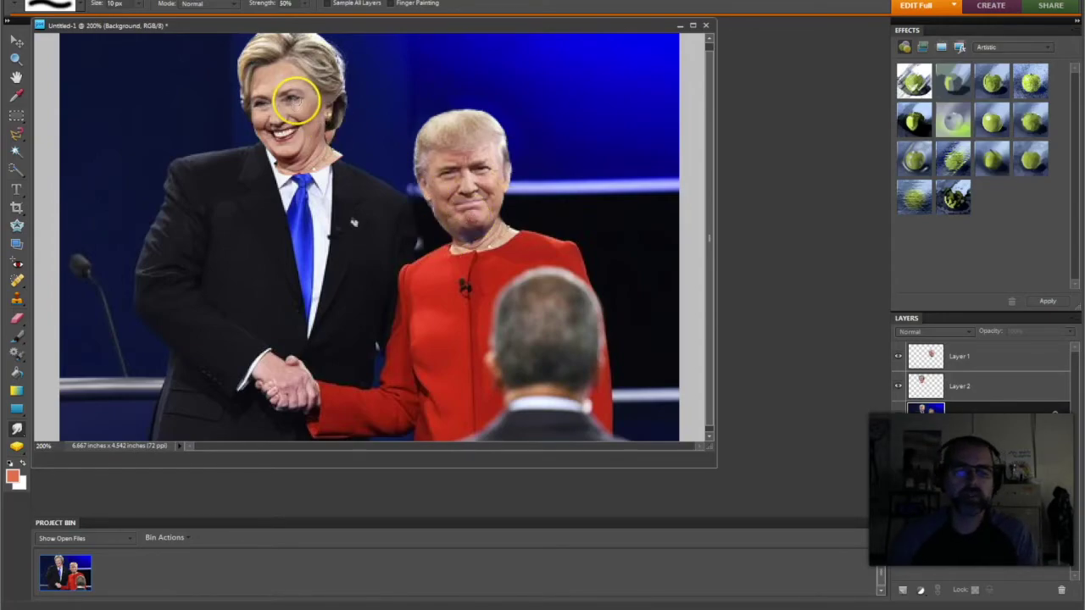
Flip the woman's head layer horizontally and reposition the head over the dark suit's collar.
left_click(16, 40)
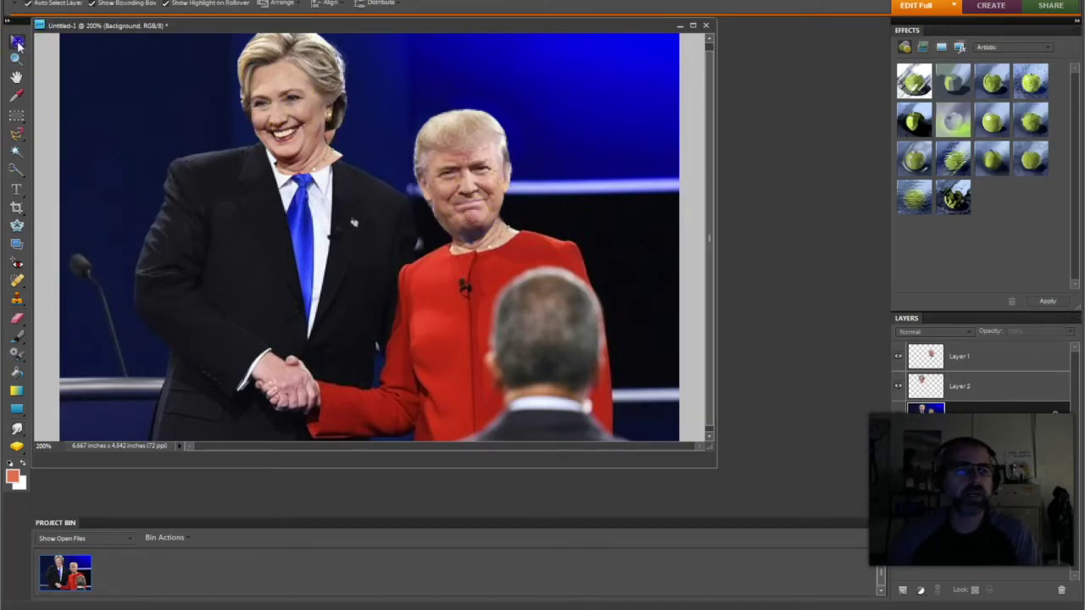
left_click(292, 125)
mouse_move(291, 124)
left_mouse_down()
mouse_move(280, 119)
mouse_move(293, 126)
left_mouse_up()
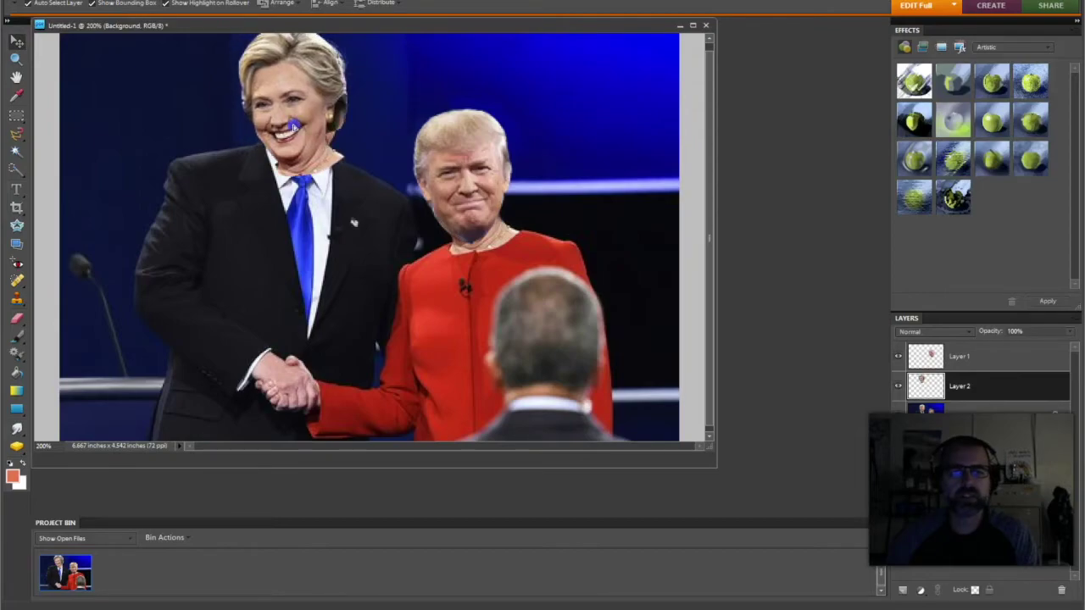
left_click(291, 125)
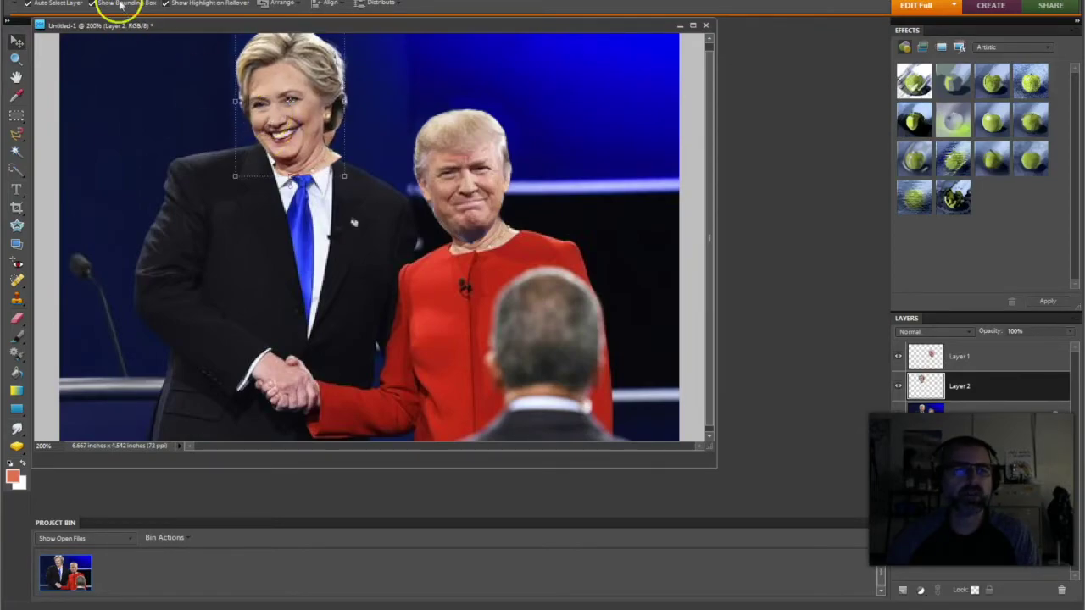
left_click(90, 1)
mouse_move(111, 3)
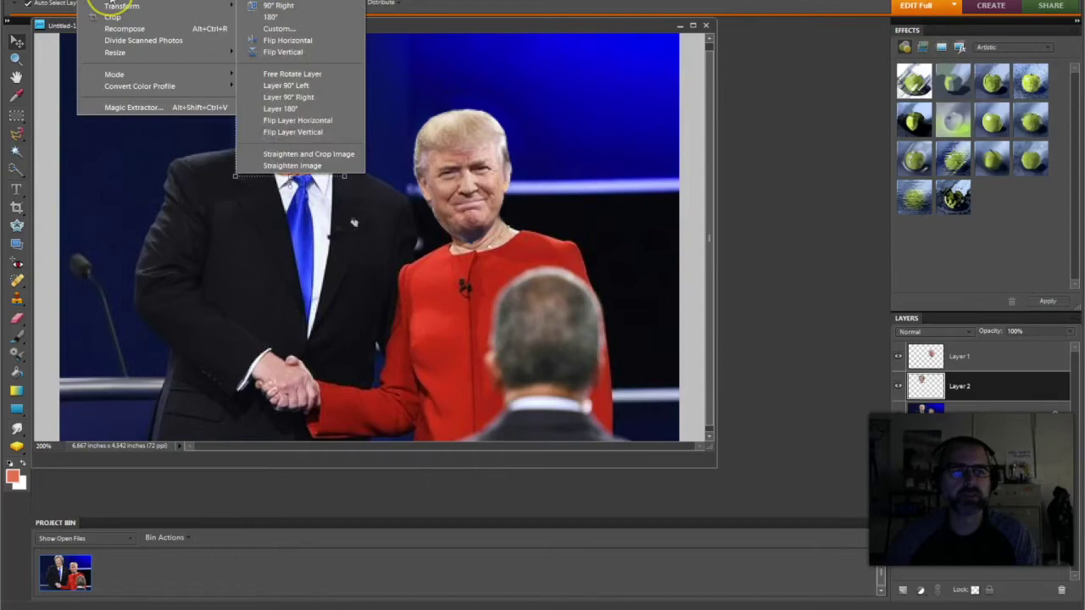
left_click(291, 109)
left_click_drag(316, 129, 327, 127)
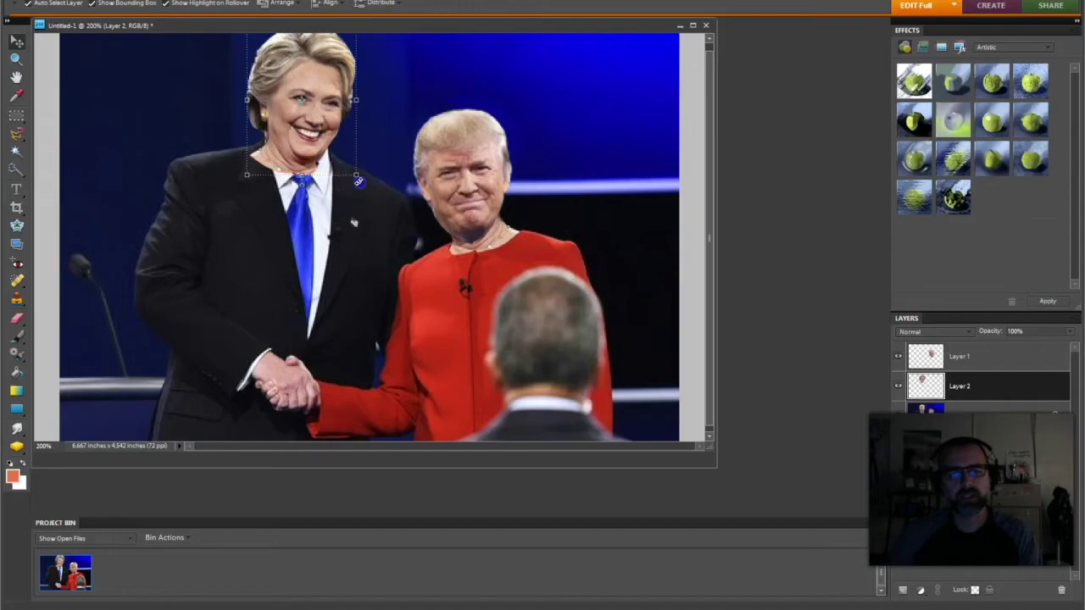
Rotate the woman's head by -2.3°, align it over the man's head and collar, and apply the transformation, keeping the layer at 100% opacity.
left_click_drag(357, 181, 359, 182)
left_click(307, 130)
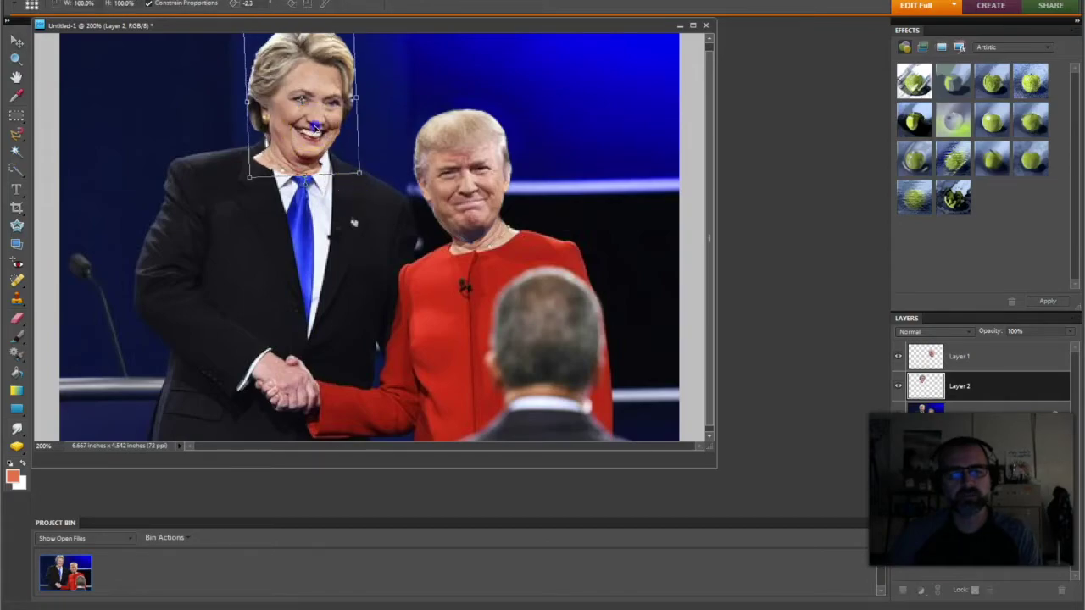
left_click_drag(313, 127, 311, 128)
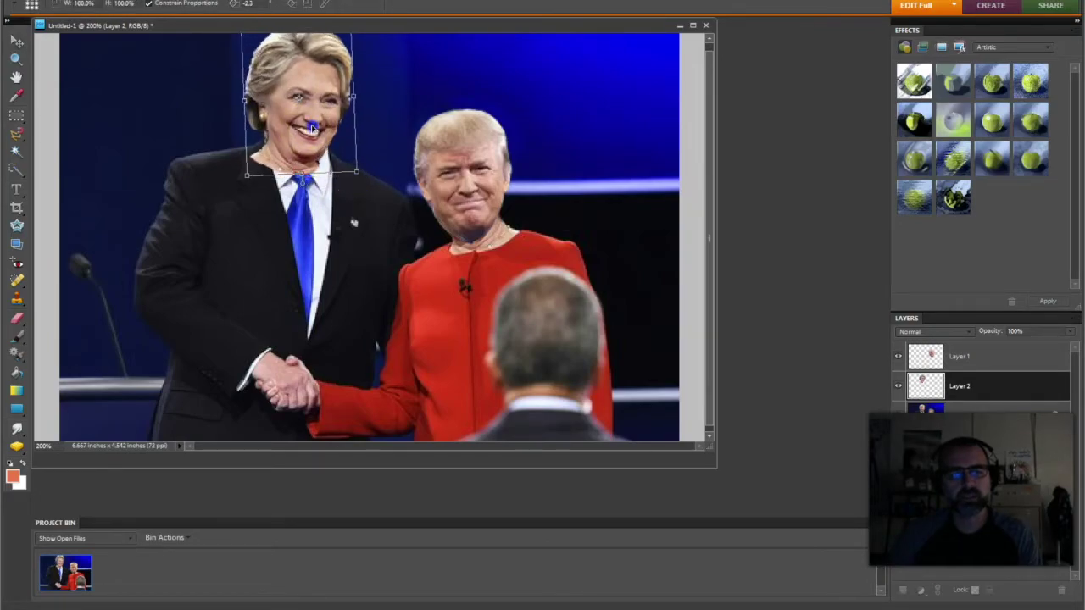
left_click(334, 184)
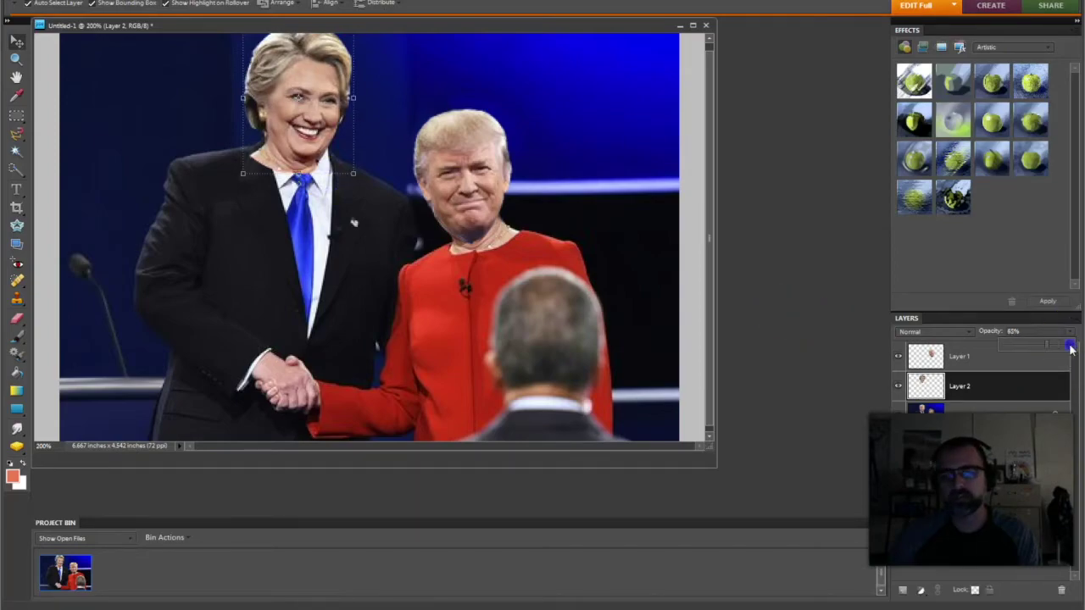
left_click_drag(1071, 348, 1048, 347)
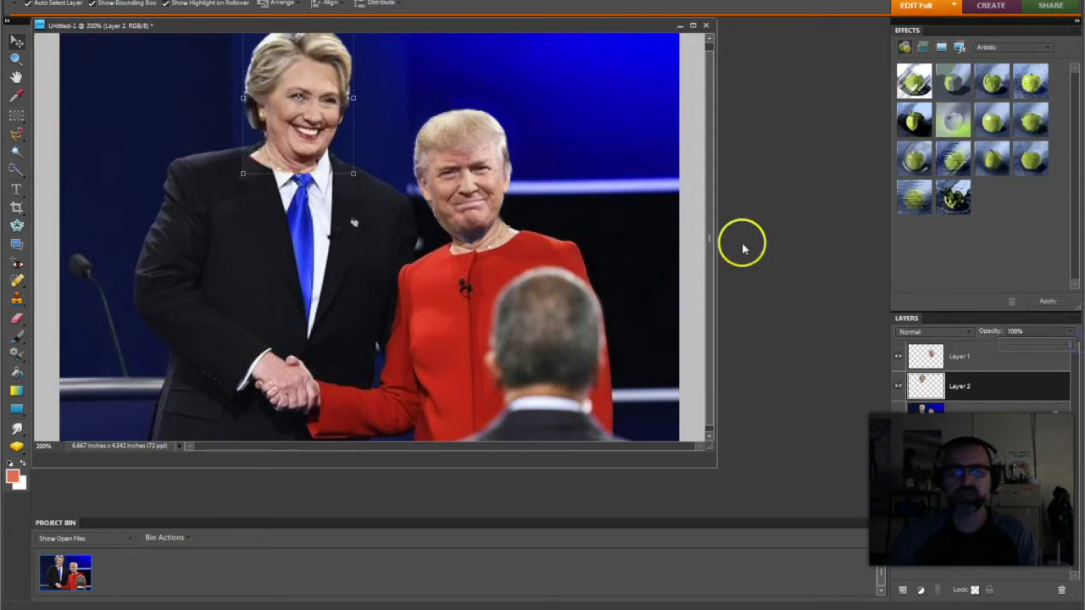
Hide Layer 2 and outline the man's white shirt and blue tie on the Background layer with the Magnetic Lasso.
left_click(384, 83)
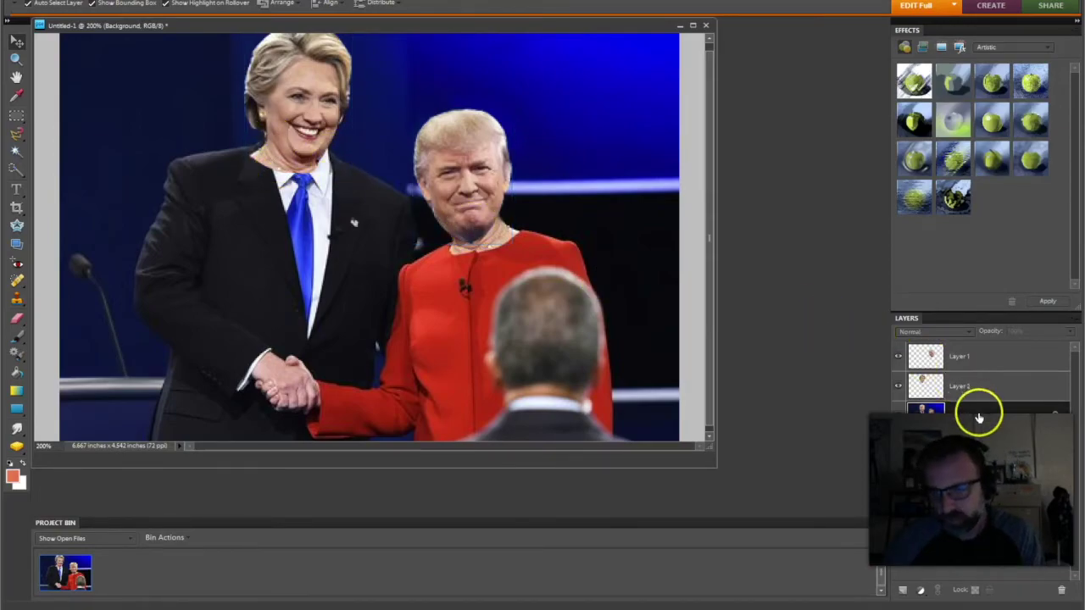
left_click(898, 387)
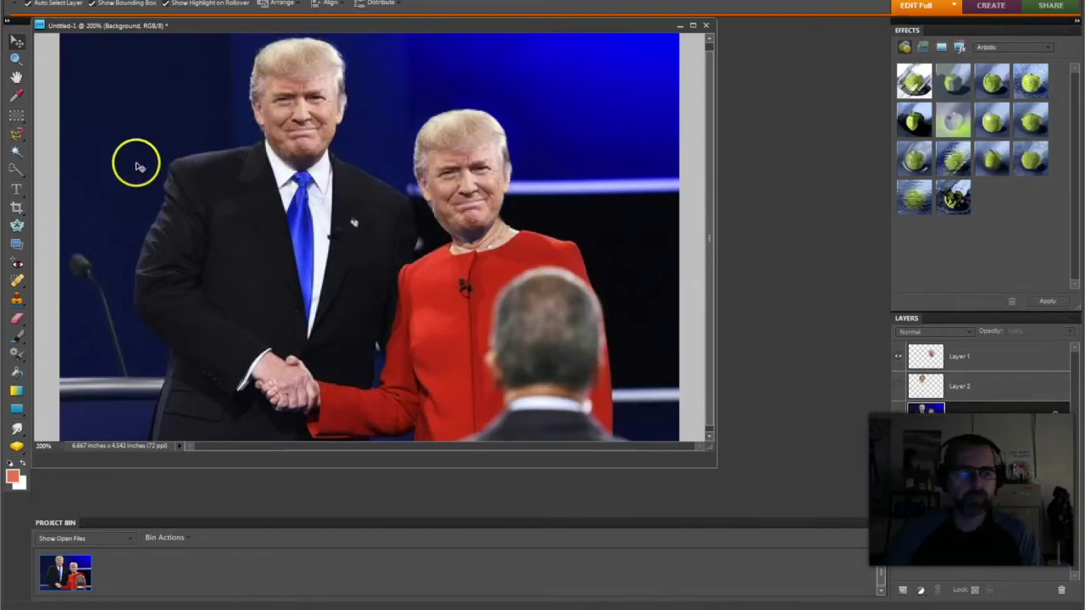
left_click(16, 134)
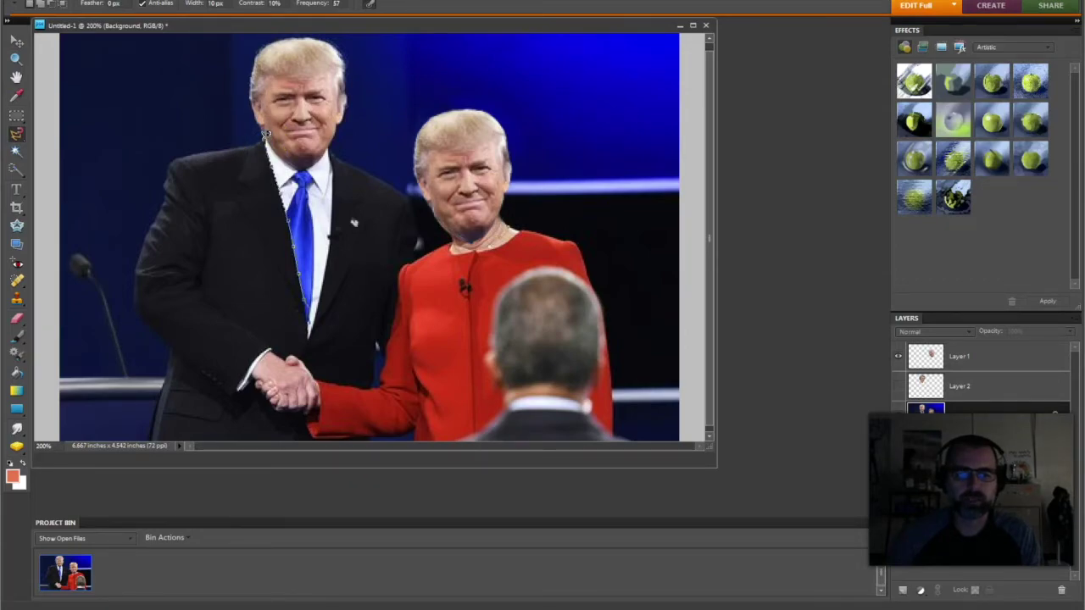
left_click(311, 333)
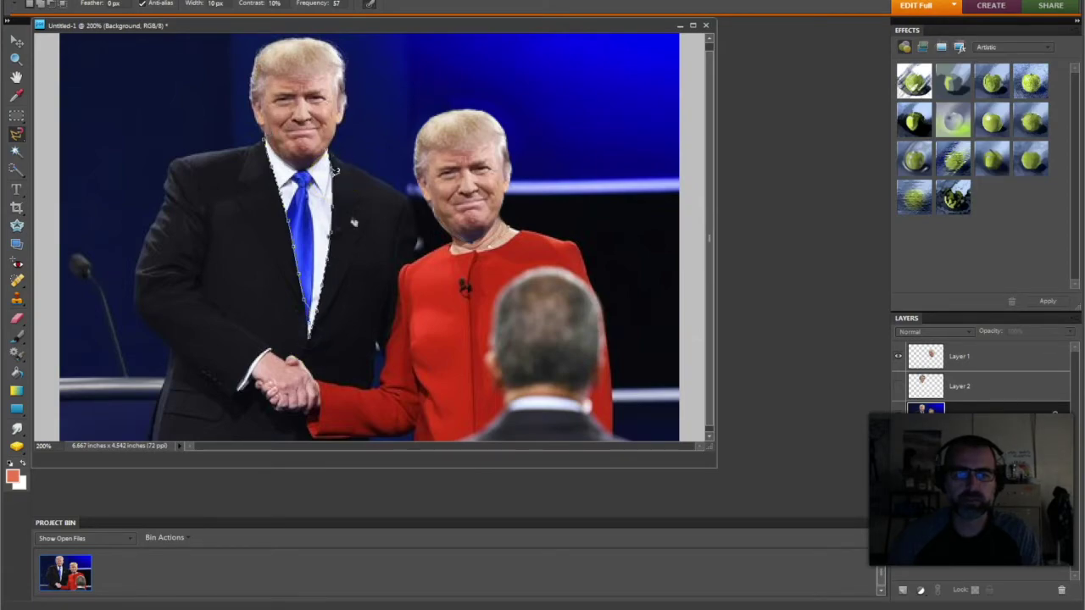
left_click(272, 142)
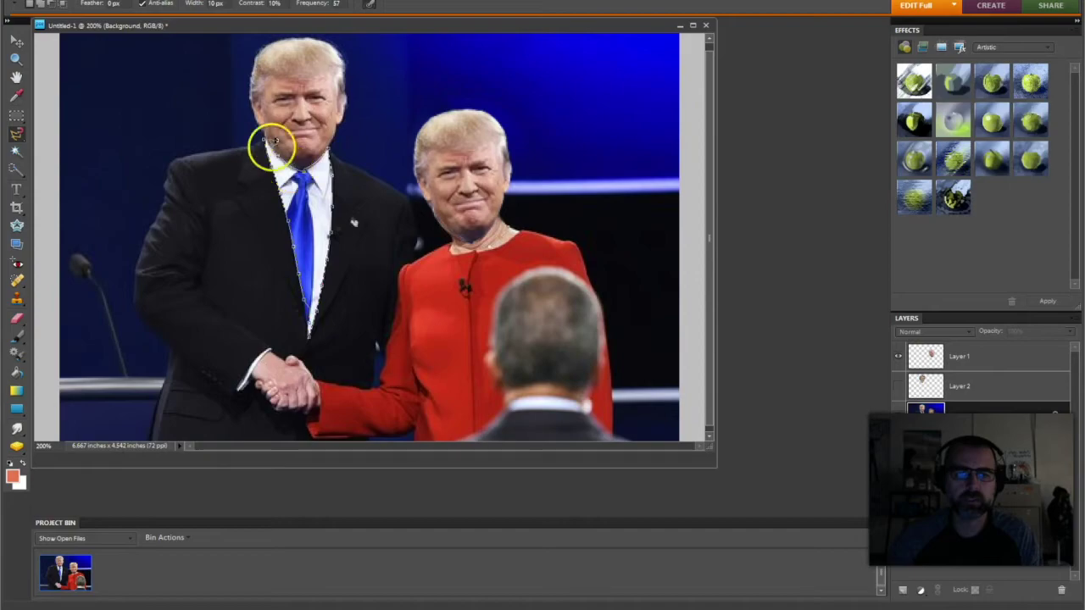
left_click(266, 141)
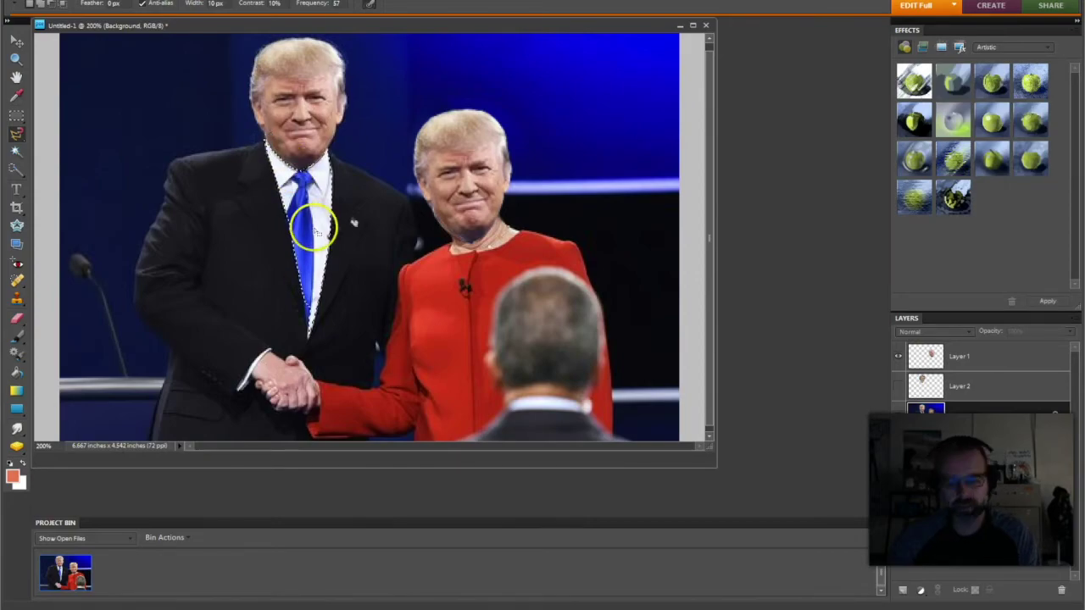
Copy the selected shirt and tie and paste them as a new layer.
left_click(87, 6)
left_click(92, 49)
left_click(87, 7)
left_click(89, 75)
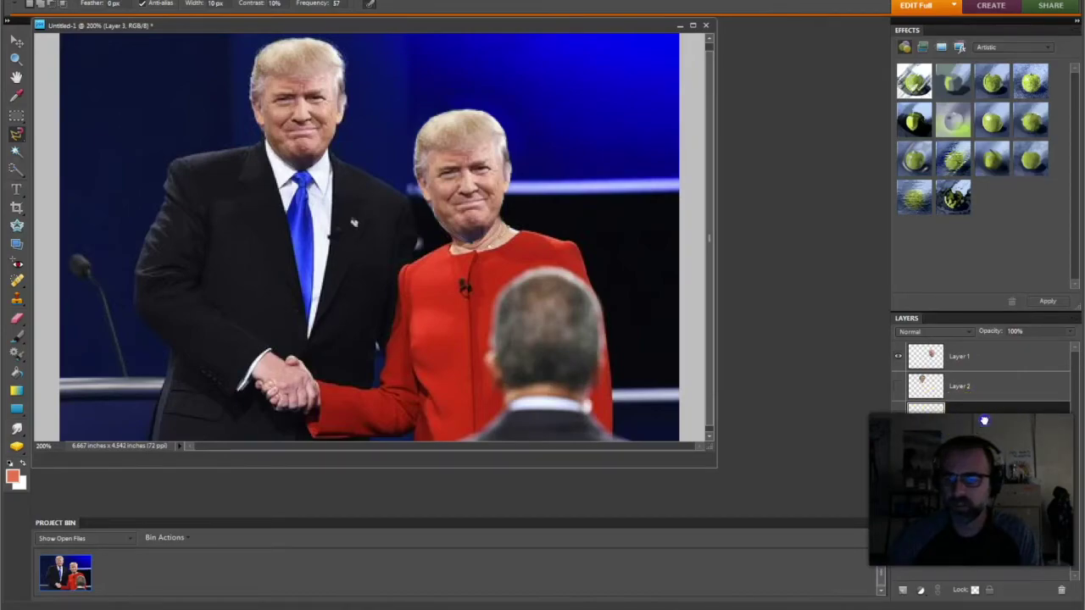
Move the shirt-and-tie layer to the top of the layer stack and show the woman's head layer again.
key("ctrl+]")
key("ctrl+]")
left_click_drag(984, 420, 982, 362)
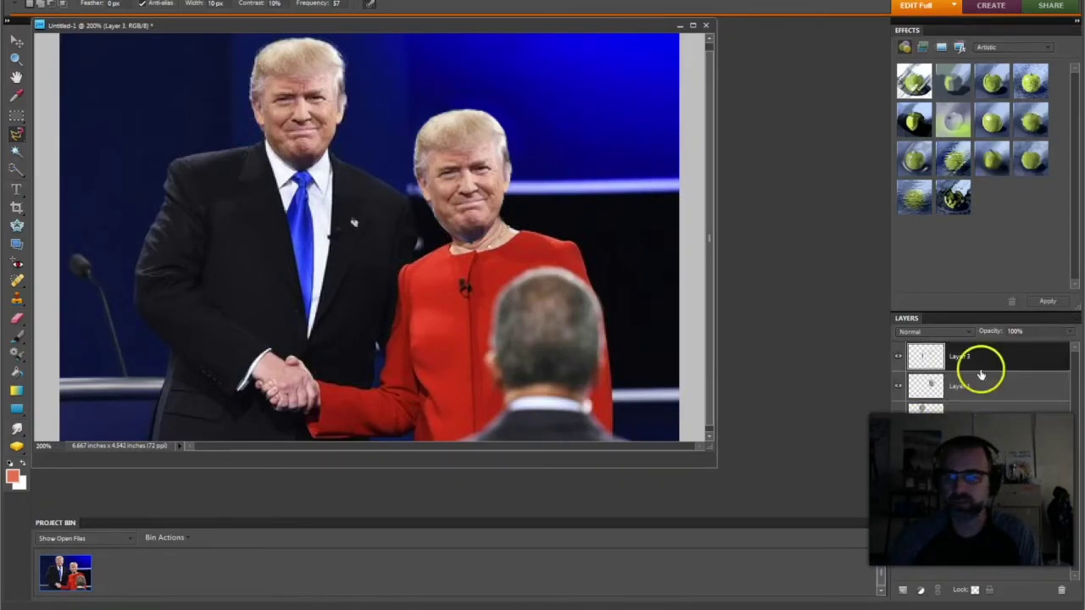
left_click(898, 419)
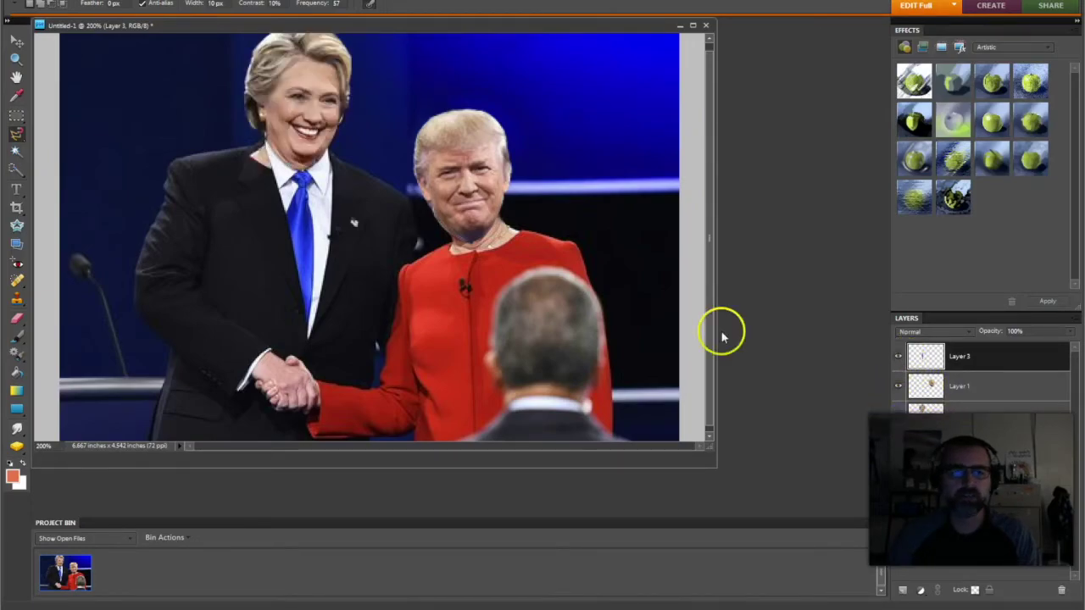
Erase the woman's leftover neck skin outside the shirt collar on Layer 2 with a 31 px Eraser.
left_click(17, 40)
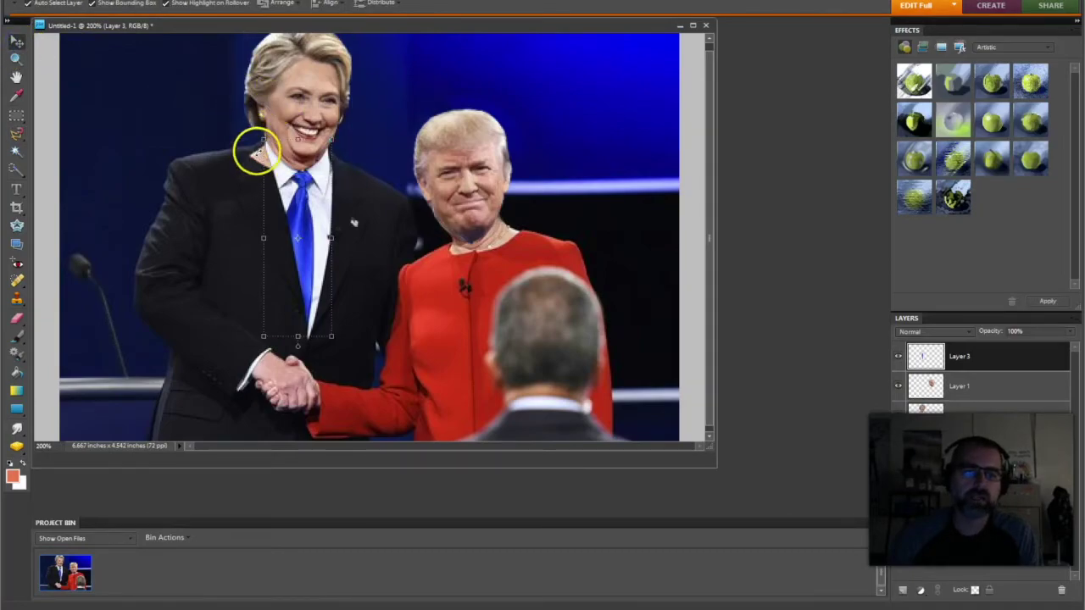
left_click(993, 416)
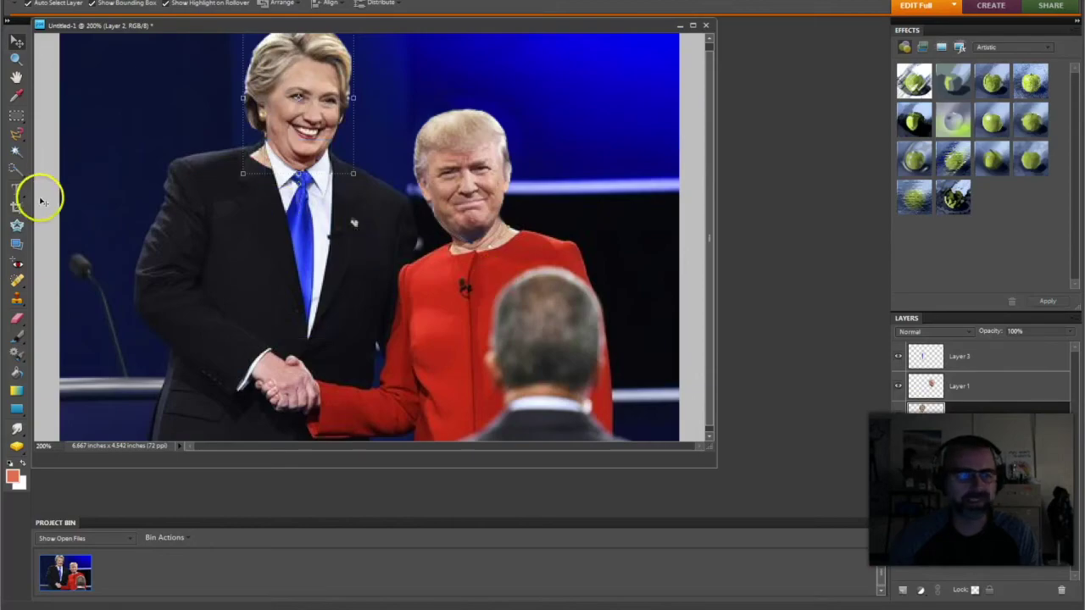
left_click(17, 320)
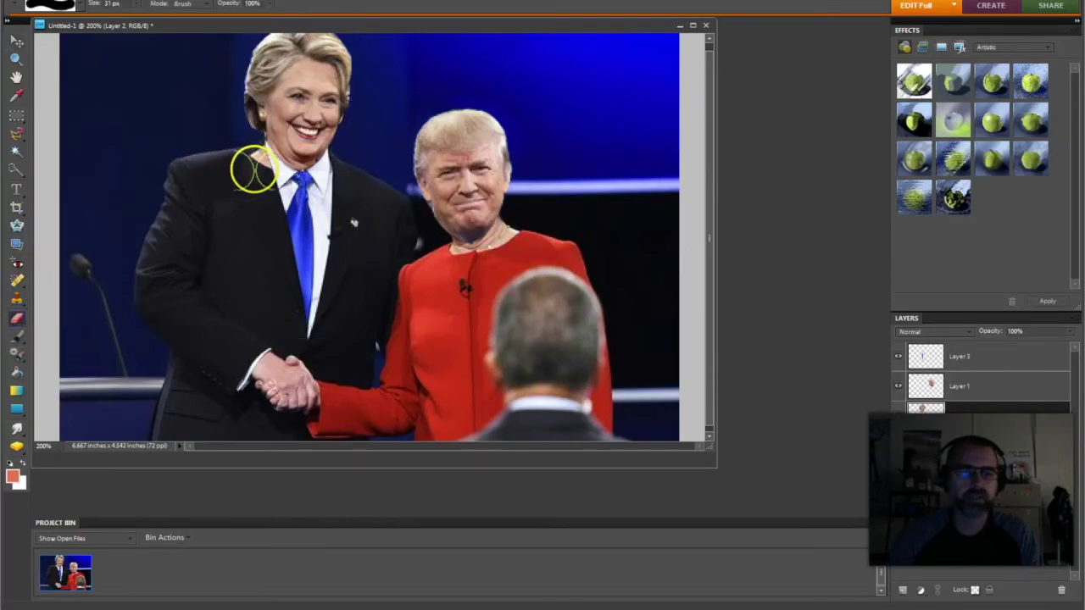
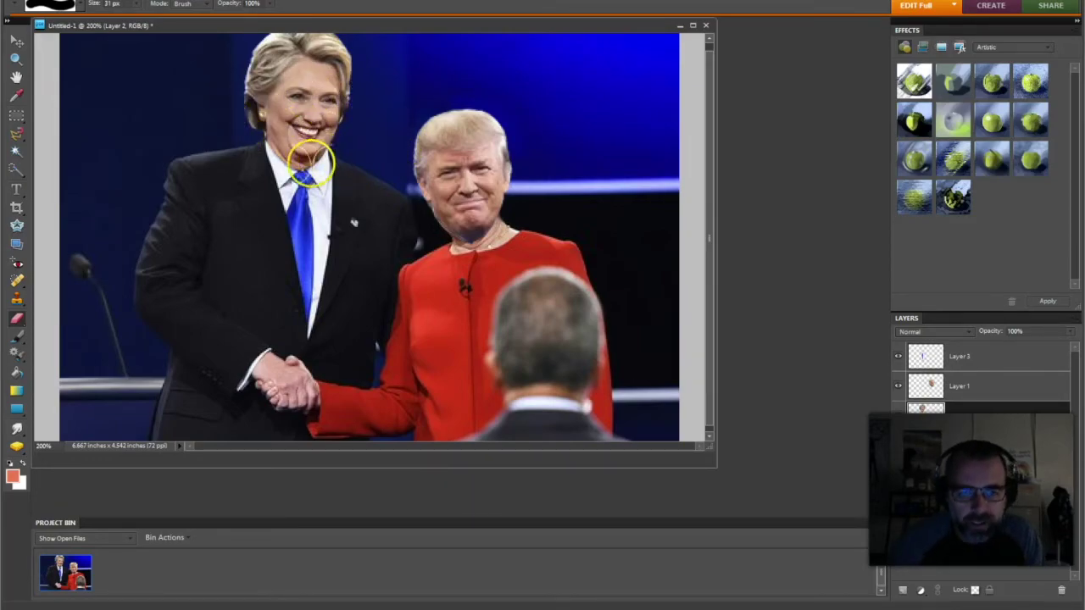
Nudge the woman's head on the dark suit slightly to the right.
left_click(16, 40)
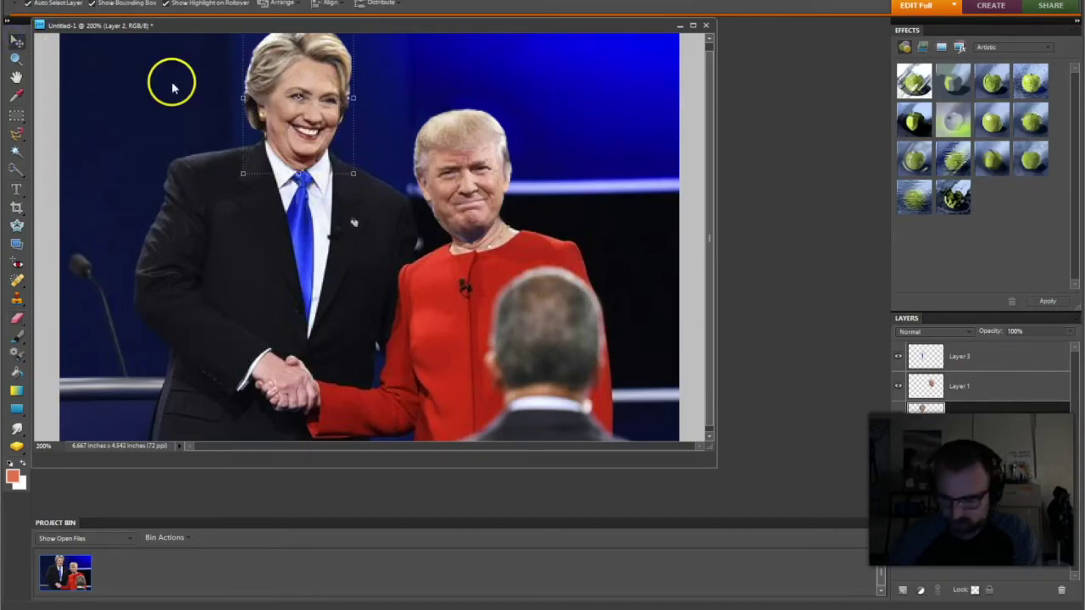
key("Right")
key("Right")
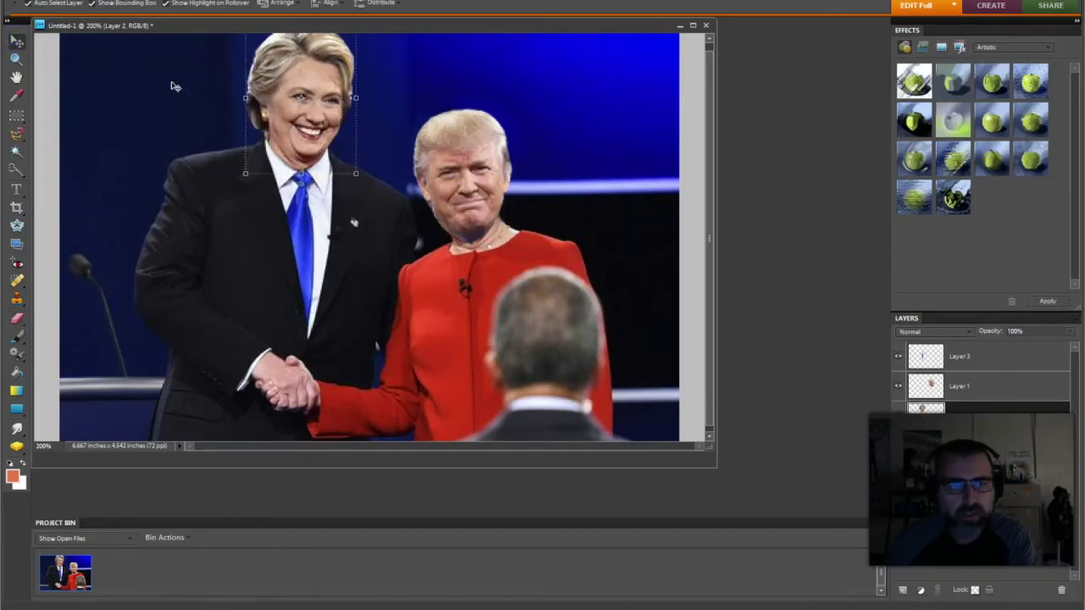
Deselect the head layer and flatten the image into a single Background layer.
left_click_drag(173, 87, 373, 138)
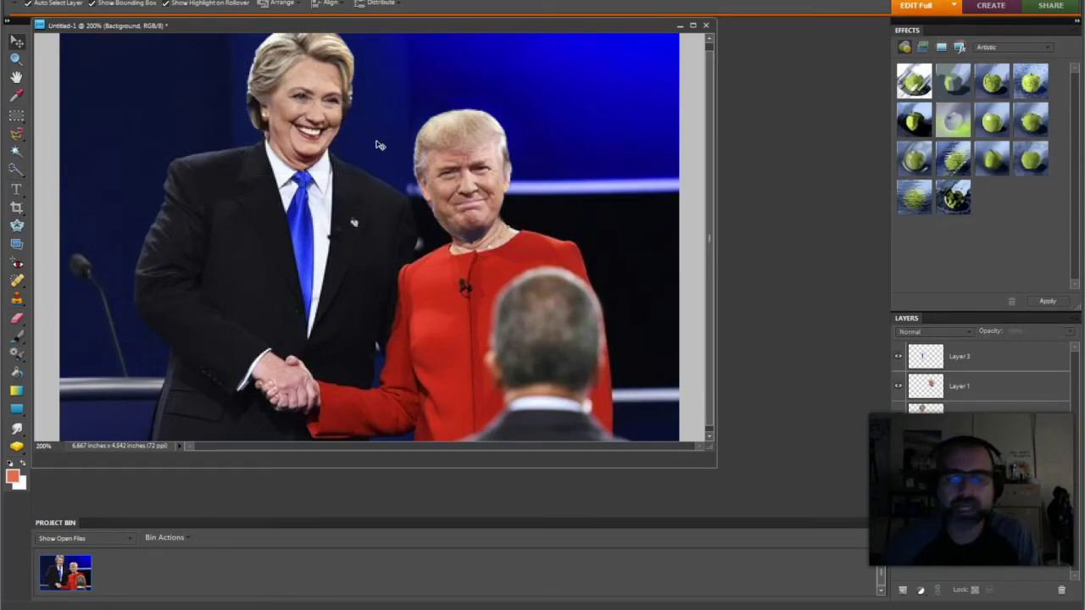
left_click(174, 2)
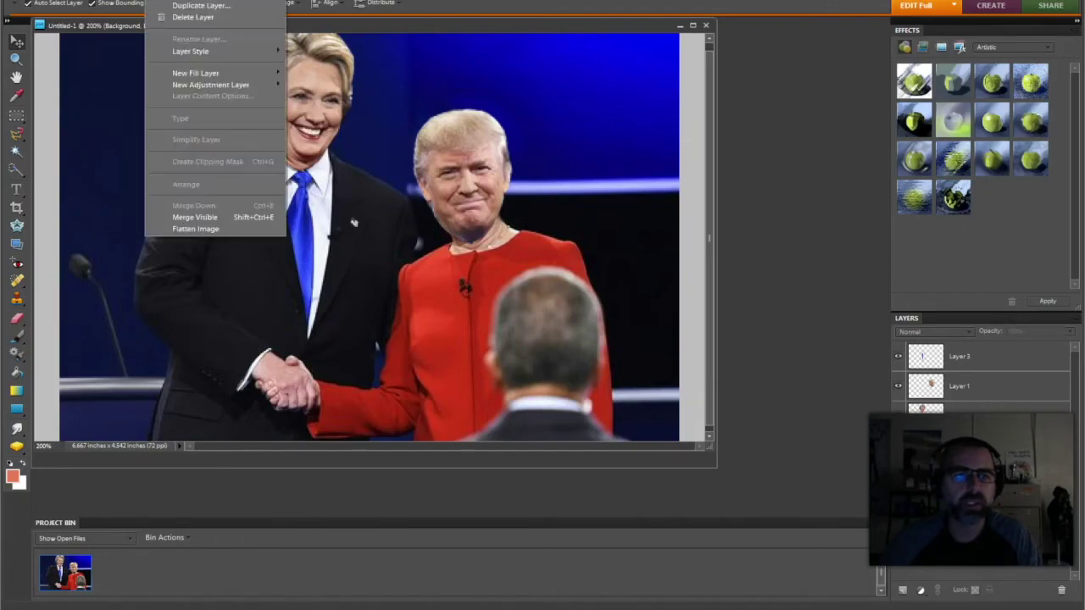
left_click(225, 229)
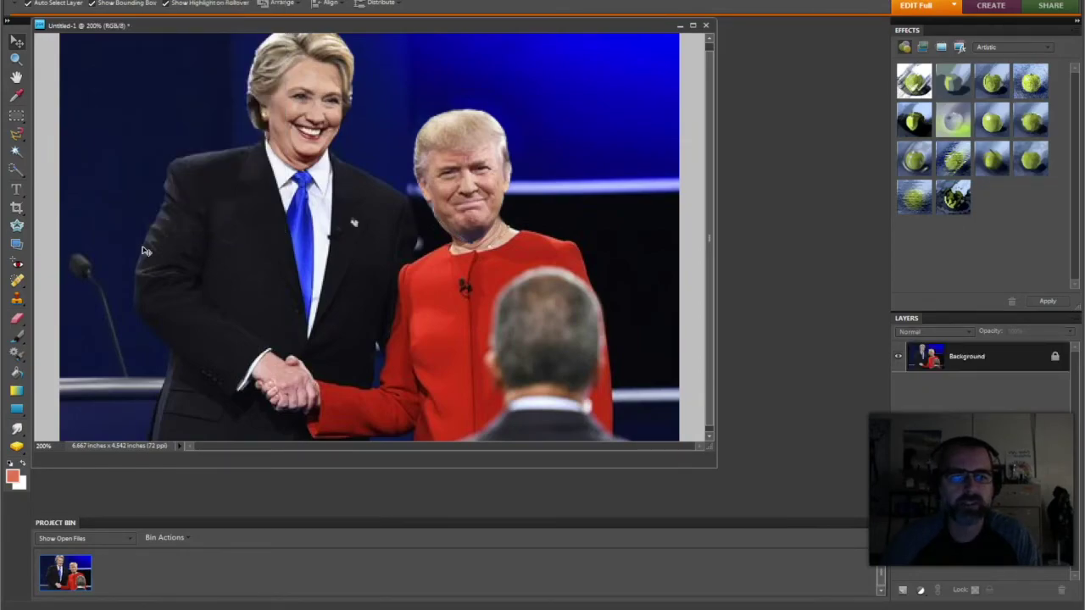
Smudge the neck seam above the red jacket and the skin edge along the white shirt collar with a 10 px Smudge tool at 50% strength.
left_click(16, 426)
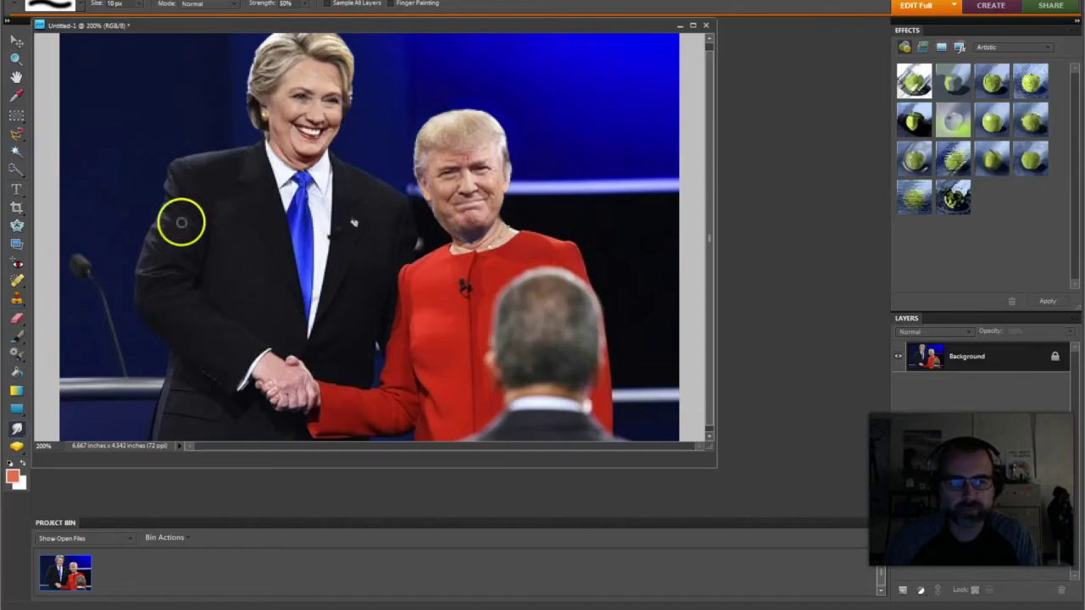
left_click(17, 58)
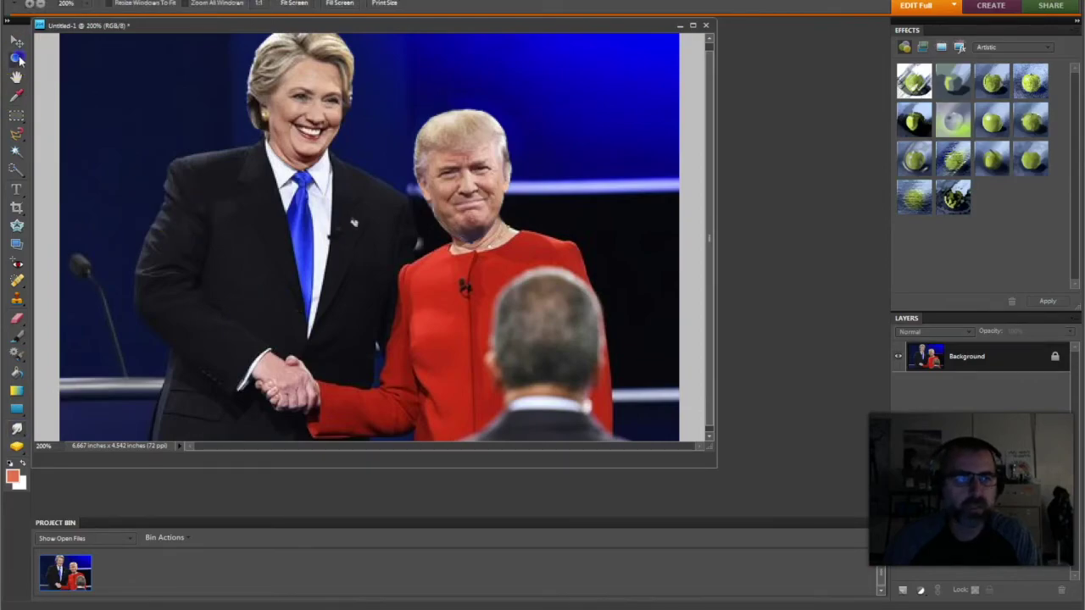
left_click(471, 249)
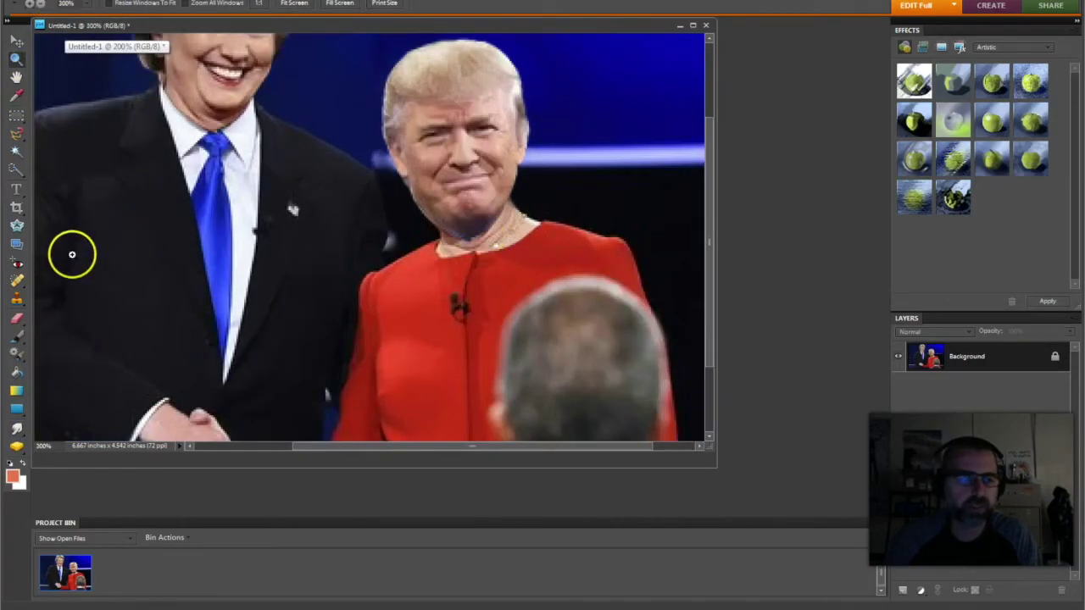
left_click(18, 428)
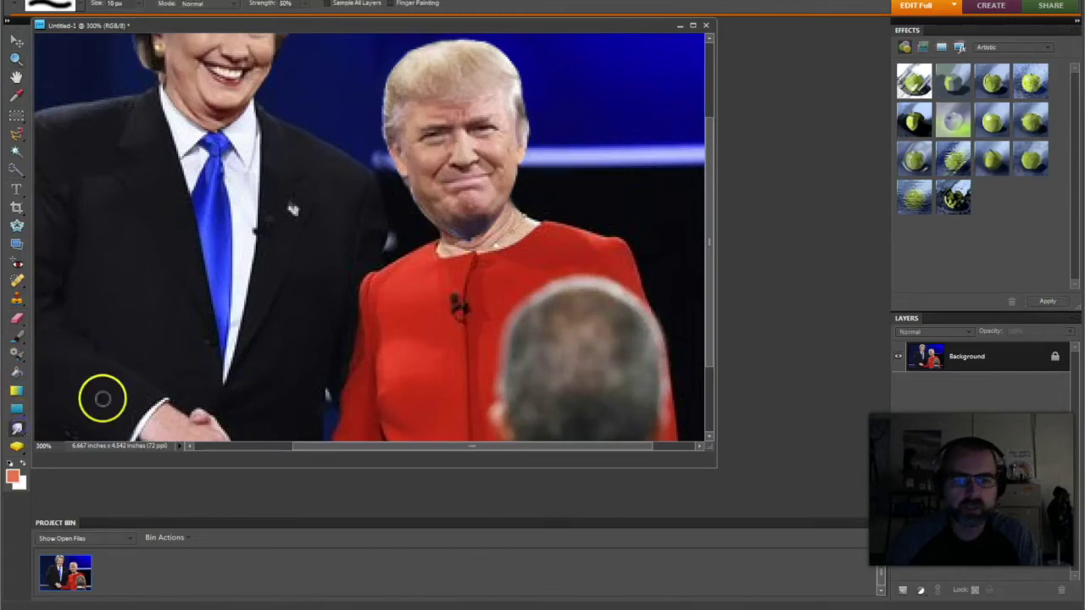
left_click_drag(414, 256, 501, 218)
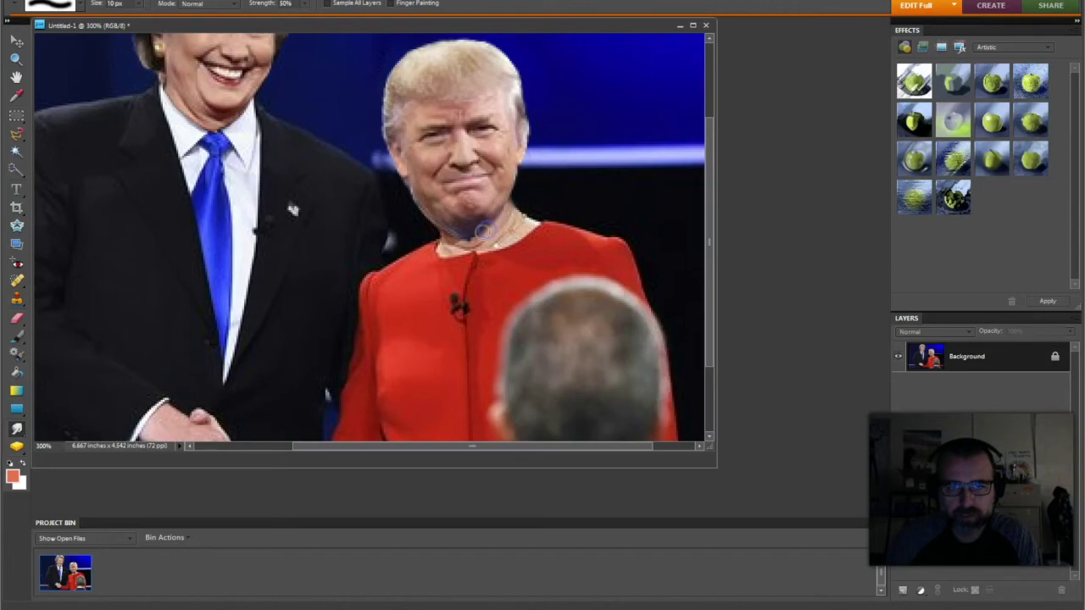
mouse_move(468, 239)
left_mouse_down()
mouse_move(472, 247)
mouse_move(438, 228)
mouse_move(454, 239)
mouse_move(514, 213)
mouse_move(501, 206)
mouse_move(521, 218)
mouse_move(474, 236)
left_mouse_up()
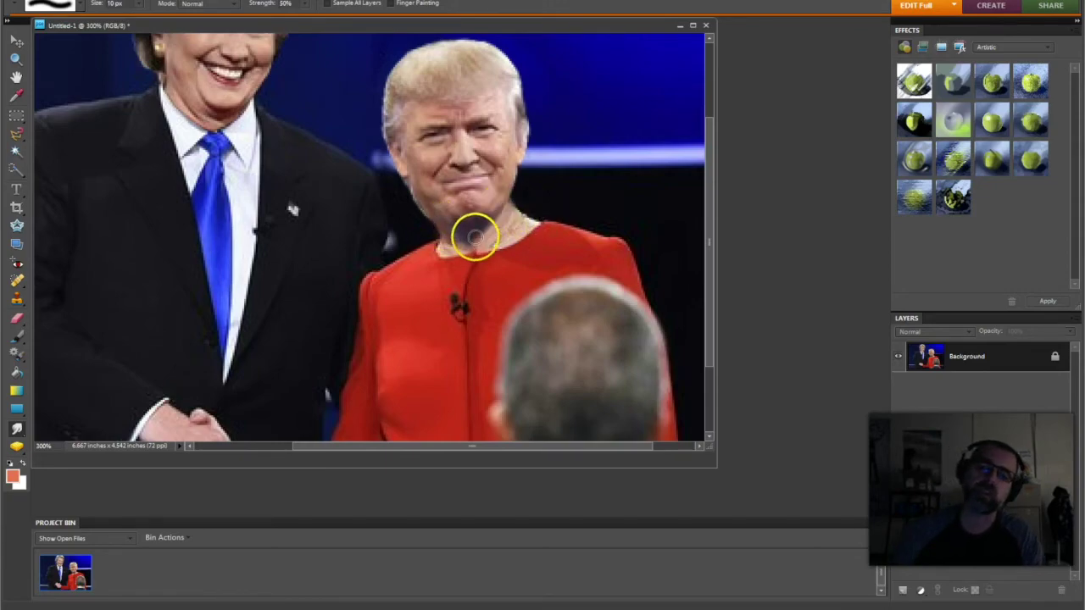
left_click_drag(196, 123, 167, 83)
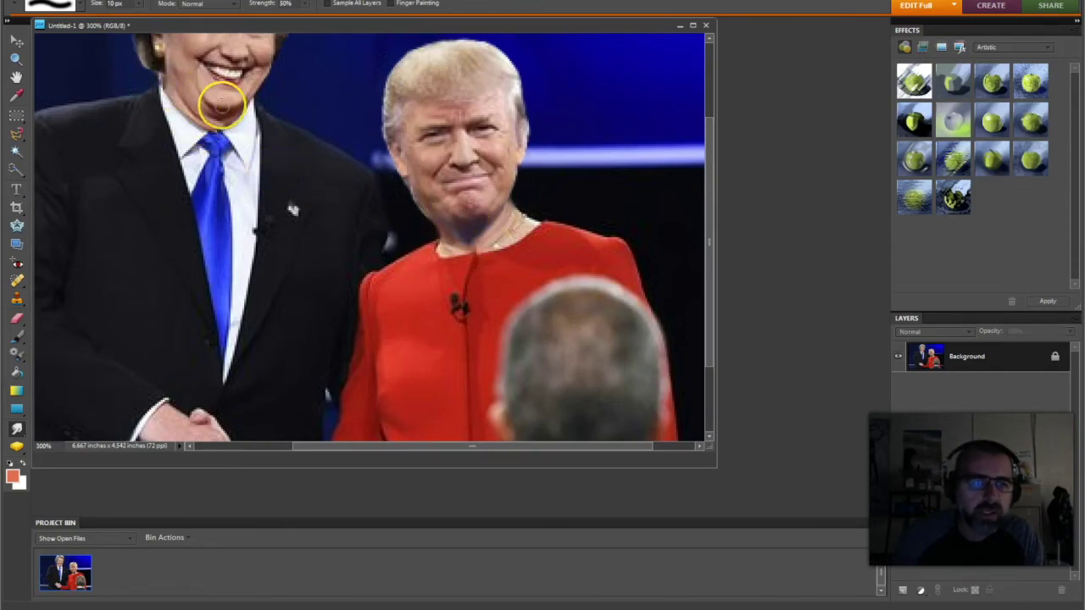
Soften the neck edges along the white shirt collar and the red jacket's neckline with a 31 px Blur tool at 50% strength.
left_click(15, 430)
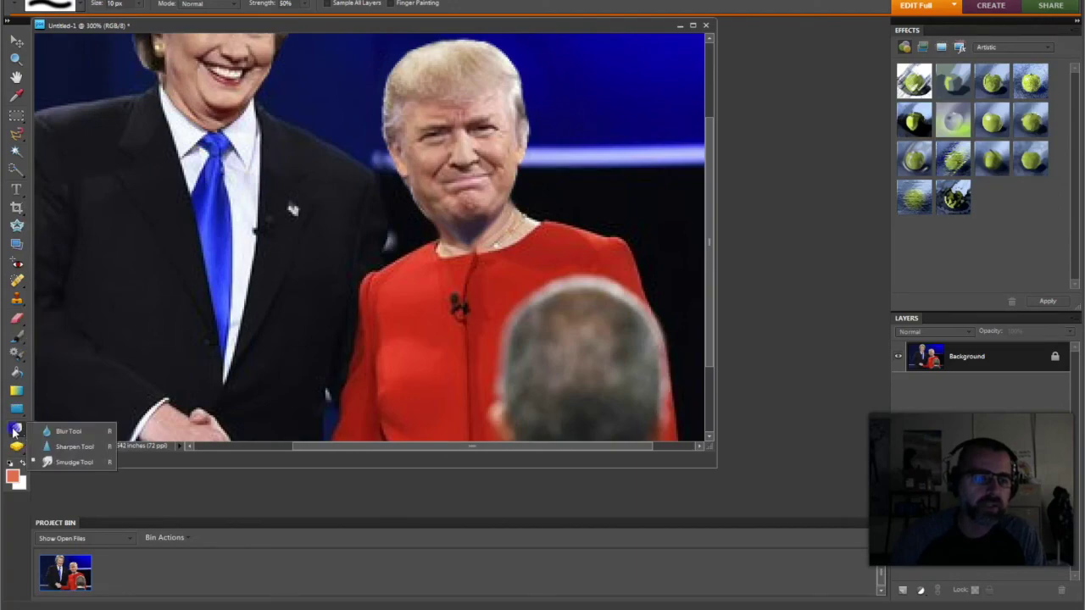
left_click(67, 432)
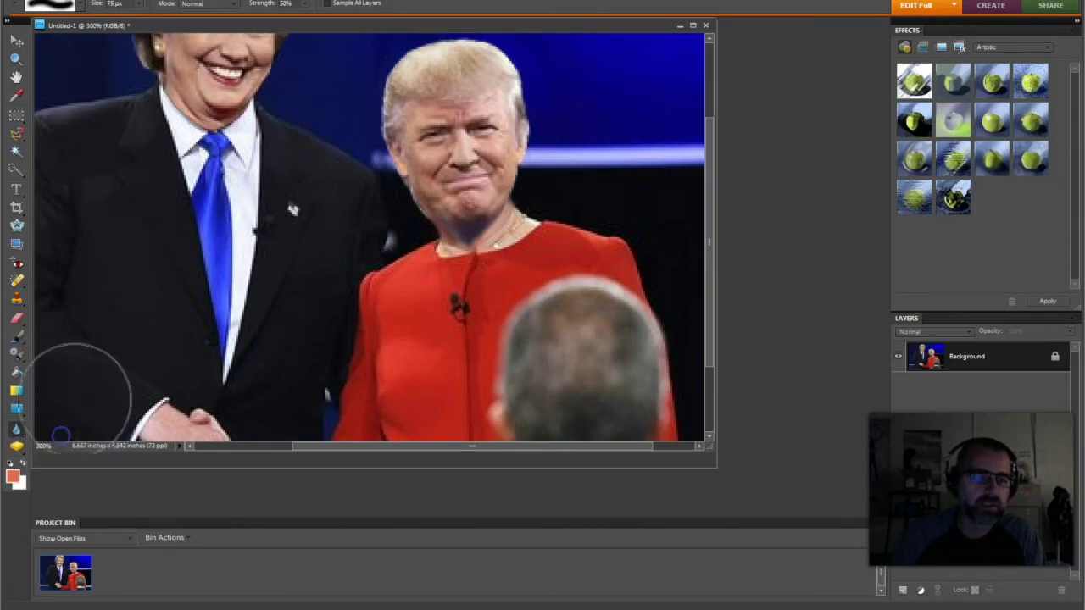
left_click(139, 5)
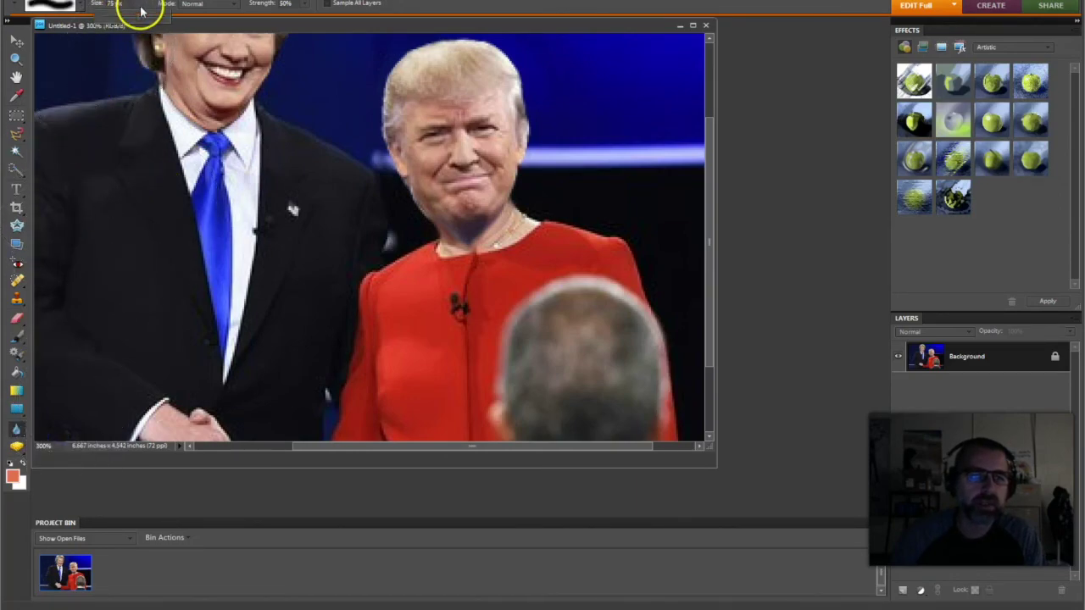
left_click_drag(138, 18, 133, 17)
mouse_move(160, 95)
left_mouse_down()
mouse_move(216, 140)
mouse_move(259, 105)
left_mouse_up()
mouse_move(460, 252)
left_mouse_down()
mouse_move(486, 251)
mouse_move(517, 219)
left_mouse_up()
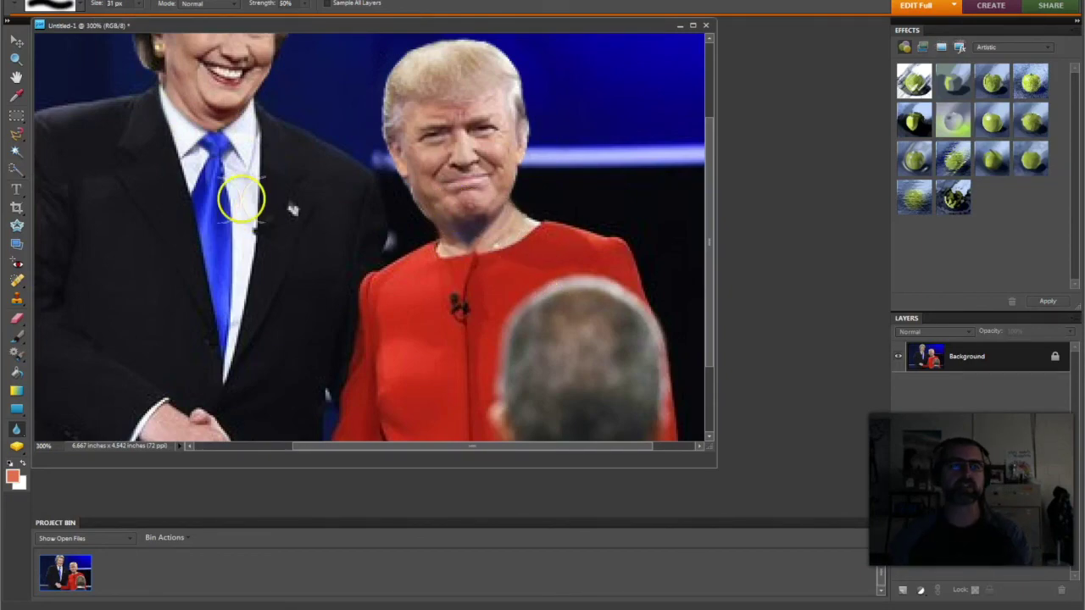
left_click(15, 60)
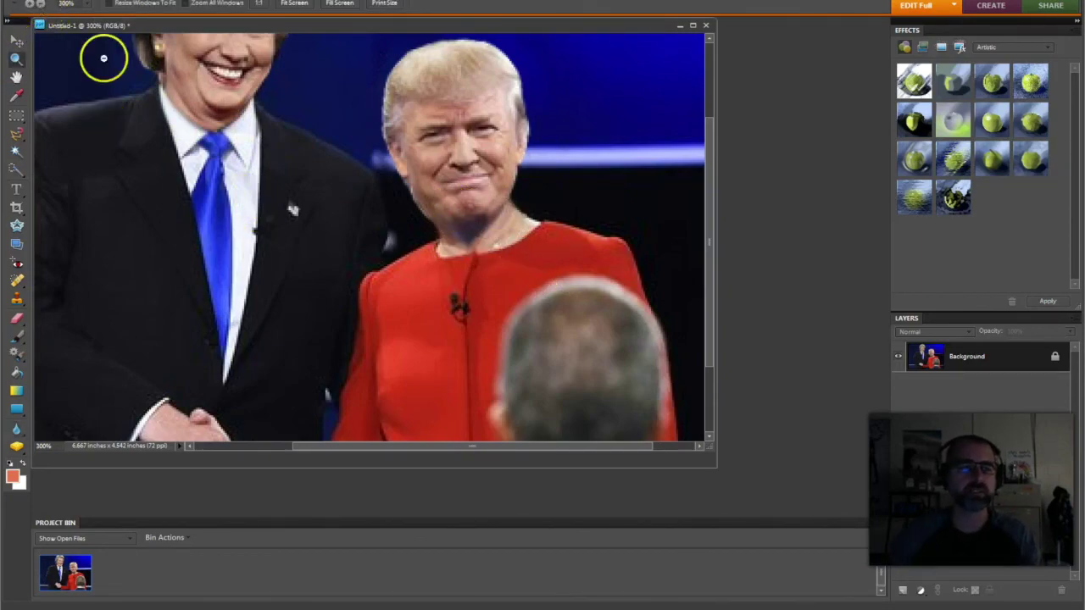
left_click(340, 256, "alt")
left_click(340, 256, "alt")
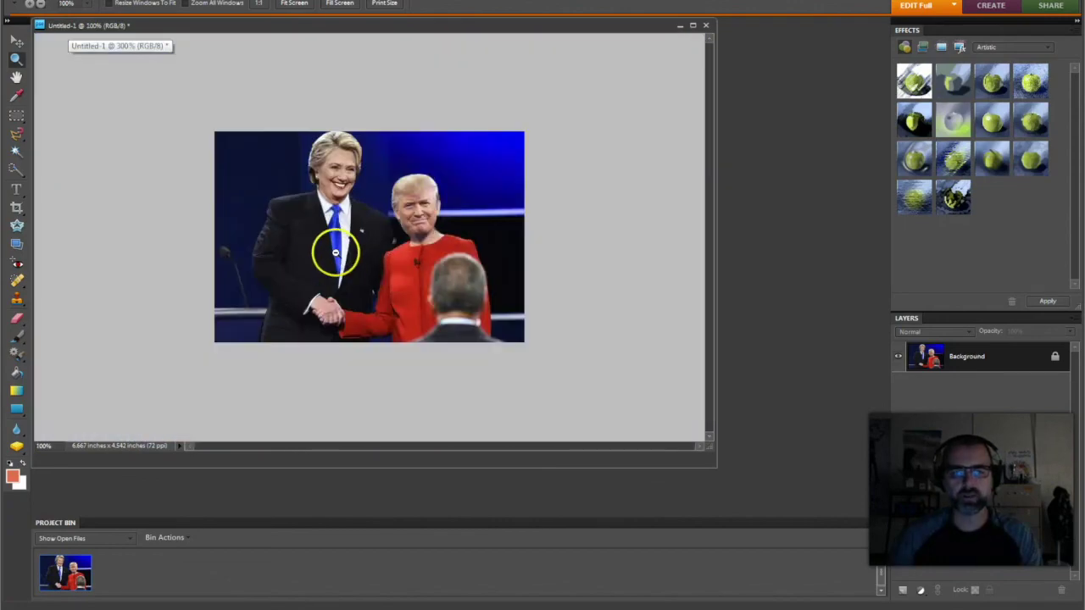